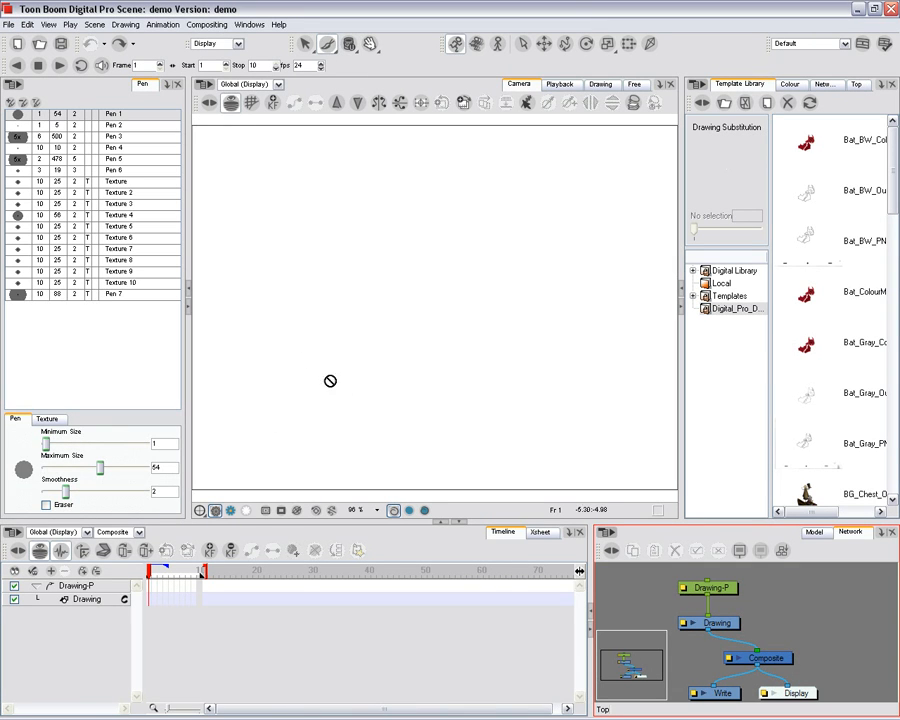
# Hand-draw a ball bouncing along an arc with Pen 1 on the Drawing layer, one drawing per frame from frame 1 to 10.
pyautogui.click(150, 599)
pyautogui.moveTo(240, 447)
pyautogui.mouseDown()
pyautogui.moveTo(238, 368)
pyautogui.moveTo(293, 446)
pyautogui.moveTo(262, 500)
pyautogui.mouseUp()
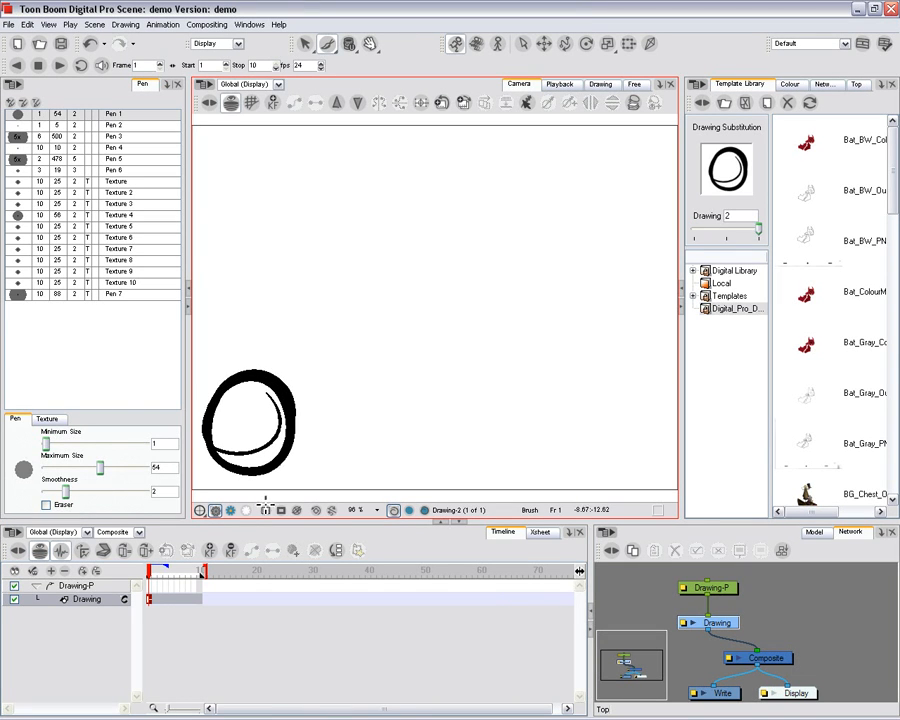
pyautogui.press('.')
pyautogui.moveTo(230, 456)
pyautogui.mouseDown()
pyautogui.moveTo(294, 460)
pyautogui.moveTo(286, 434)
pyautogui.moveTo(238, 467)
pyautogui.mouseUp()
pyautogui.press('.')
pyautogui.moveTo(273, 401)
pyautogui.mouseDown()
pyautogui.moveTo(241, 370)
pyautogui.moveTo(290, 352)
pyautogui.mouseUp()
pyautogui.press('.')
pyautogui.moveTo(300, 290)
pyautogui.mouseDown()
pyautogui.moveTo(344, 350)
pyautogui.moveTo(354, 299)
pyautogui.mouseUp()
pyautogui.press('.')
pyautogui.moveTo(345, 245); pyautogui.dragTo(370, 240)
pyautogui.press('.')
pyautogui.moveTo(422, 228)
pyautogui.mouseDown()
pyautogui.moveTo(476, 262)
pyautogui.moveTo(498, 311)
pyautogui.moveTo(492, 300)
pyautogui.mouseUp()
pyautogui.press('.')
pyautogui.press('.')
pyautogui.press('.')
pyautogui.moveTo(466, 368)
pyautogui.mouseDown()
pyautogui.moveTo(492, 438)
pyautogui.moveTo(479, 443)
pyautogui.moveTo(517, 472)
pyautogui.moveTo(537, 463)
pyautogui.moveTo(505, 430)
pyautogui.mouseUp()
pyautogui.press('.')
# Flip back and forth through the ball drawings with onion skin to check the bounce motion.
pyautogui.press(',')
pyautogui.press(',')
pyautogui.press(',')
pyautogui.press(',')
pyautogui.press(',')
pyautogui.press(',')
pyautogui.press(',')
pyautogui.press(',')
pyautogui.press(',')
pyautogui.press('.')
pyautogui.press('.')
pyautogui.press('.')
pyautogui.press('.')
pyautogui.press('.')
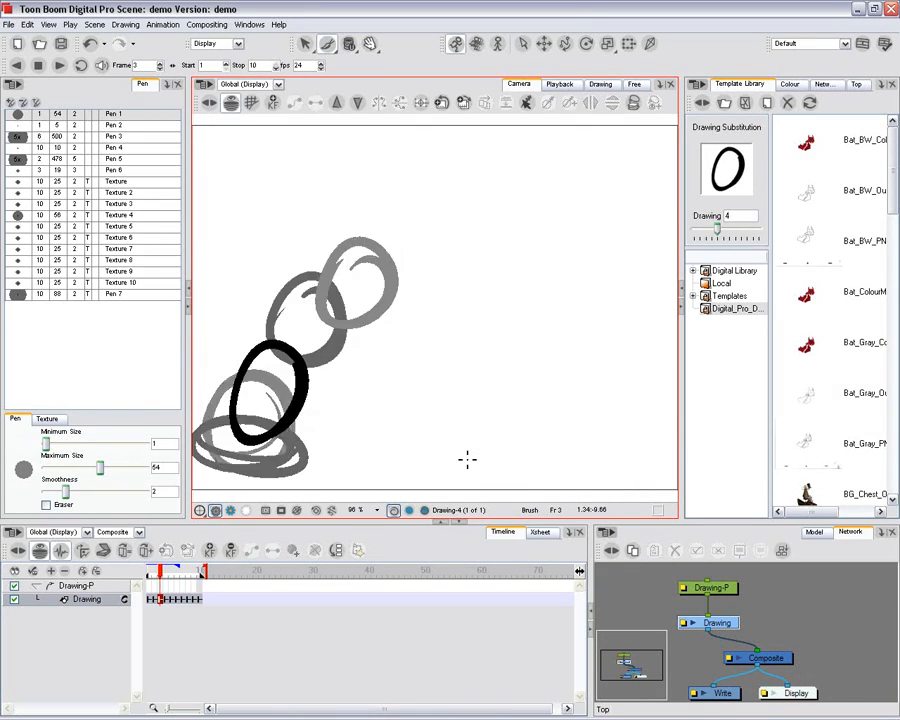
pyautogui.press('.')
pyautogui.press('.')
pyautogui.press('.')
pyautogui.press('.')
pyautogui.press(',')
pyautogui.press(',')
pyautogui.press(',')
pyautogui.press(',')
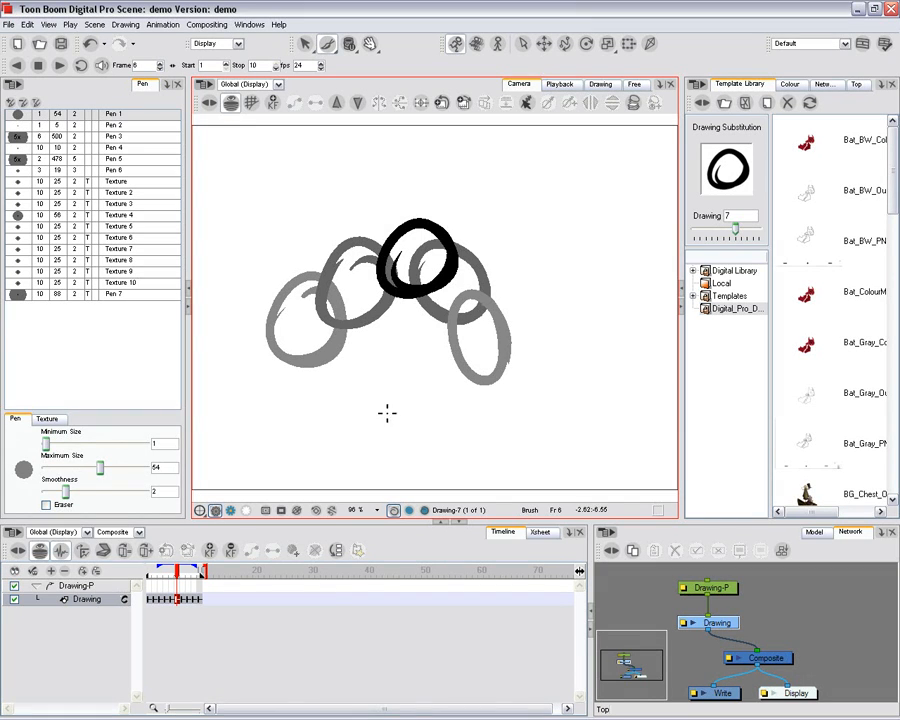
# Play back the rendered Christmas scene, and return to the camera view.
pyautogui.click(562, 85)
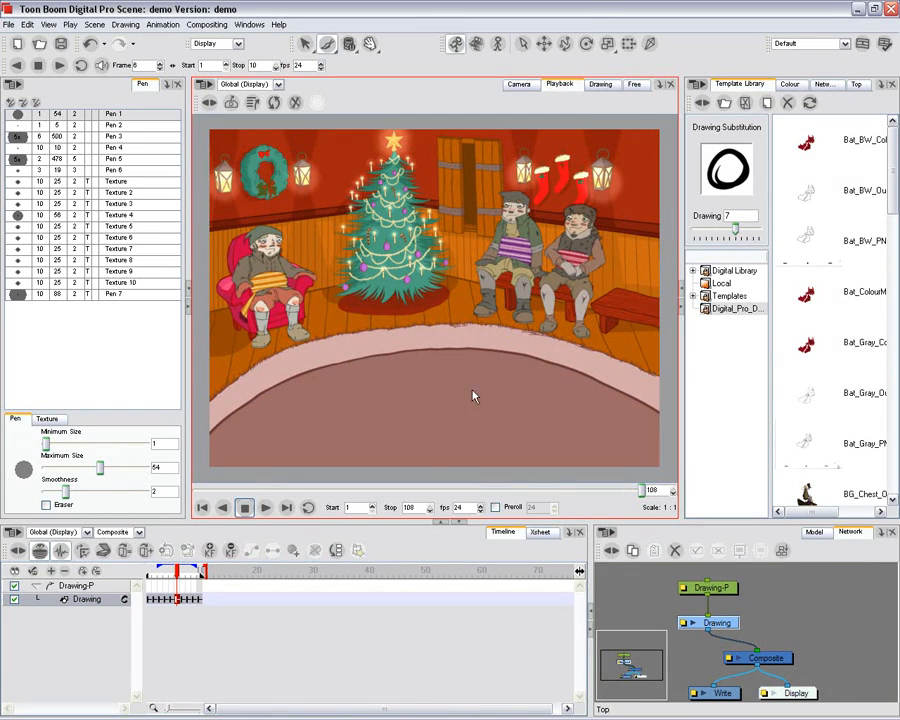
pyautogui.click(265, 507)
pyautogui.click(520, 85)
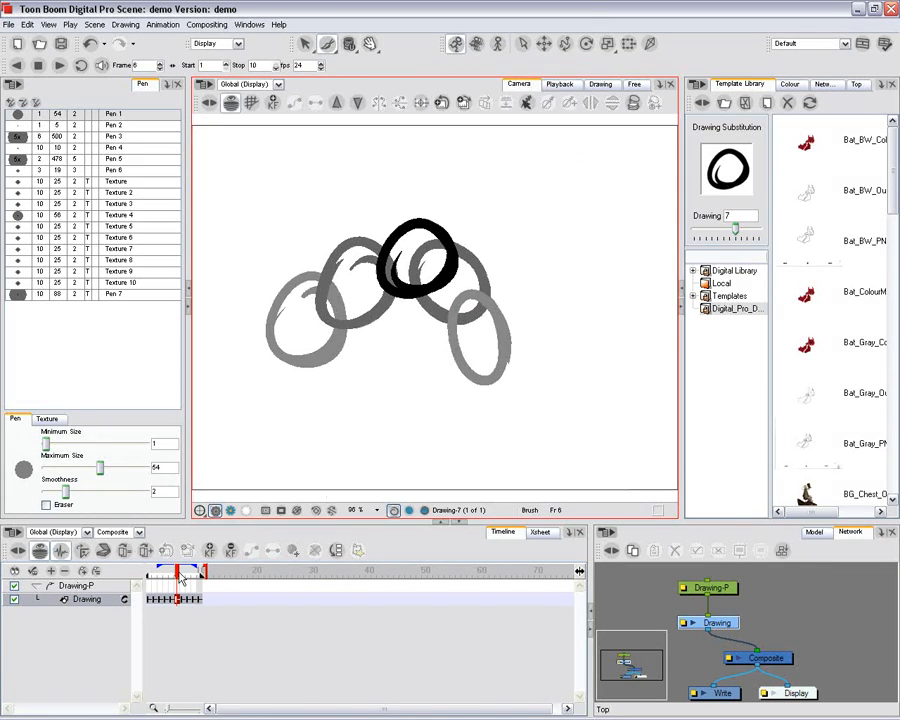
# Delete the Drawing-P peg together with its ball drawing layer.
pyautogui.click(86, 591)
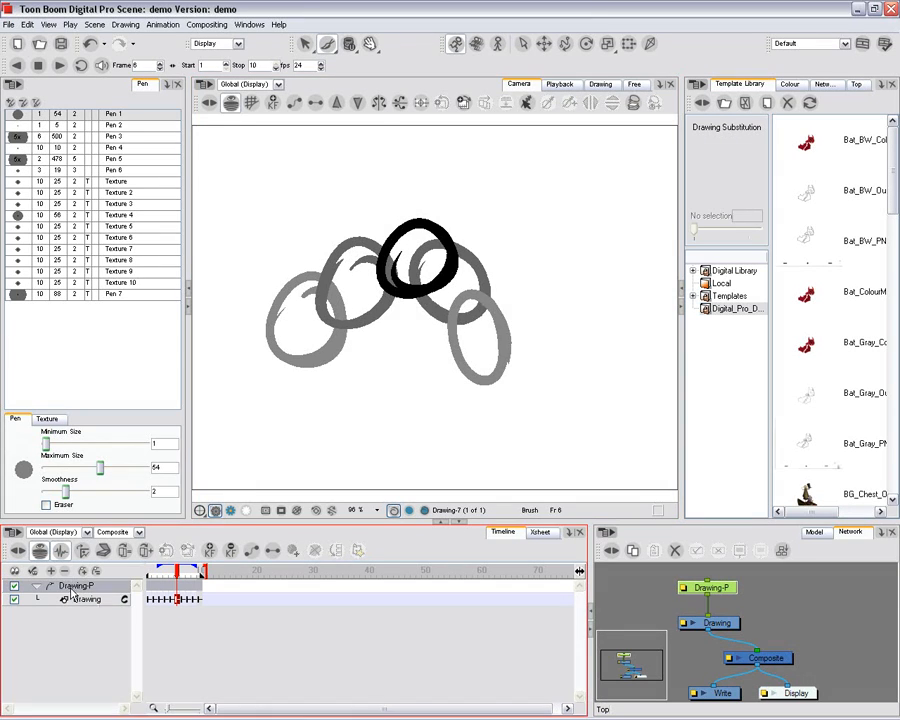
pyautogui.press('Delete')
pyautogui.click(427, 413)
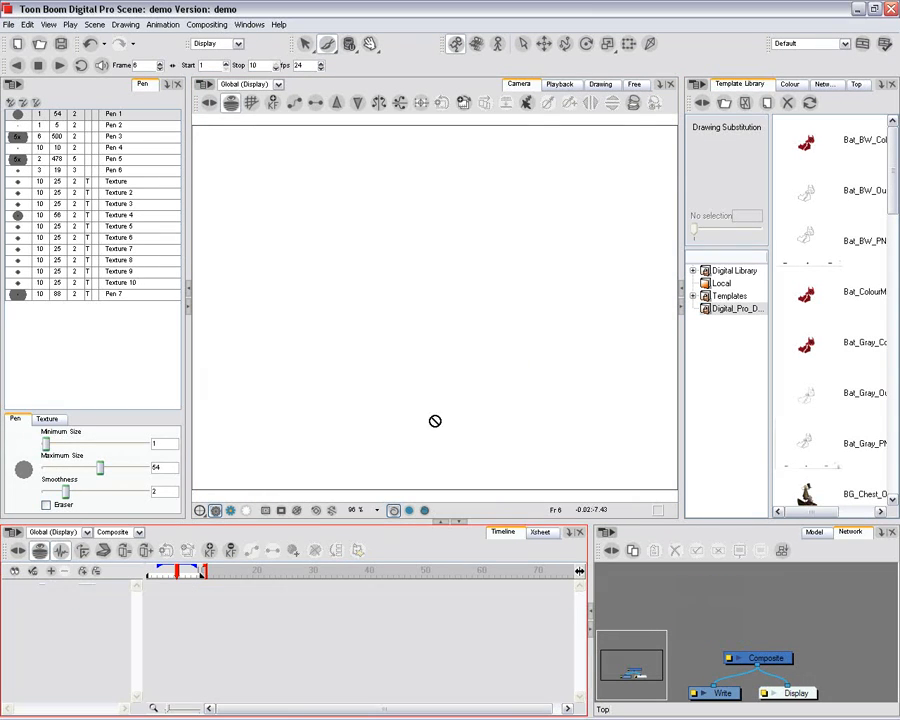
# Add the BG_Full template from the library to the network and connect it to the Composite module.
pyautogui.moveTo(893, 188); pyautogui.dragTo(876, 262)
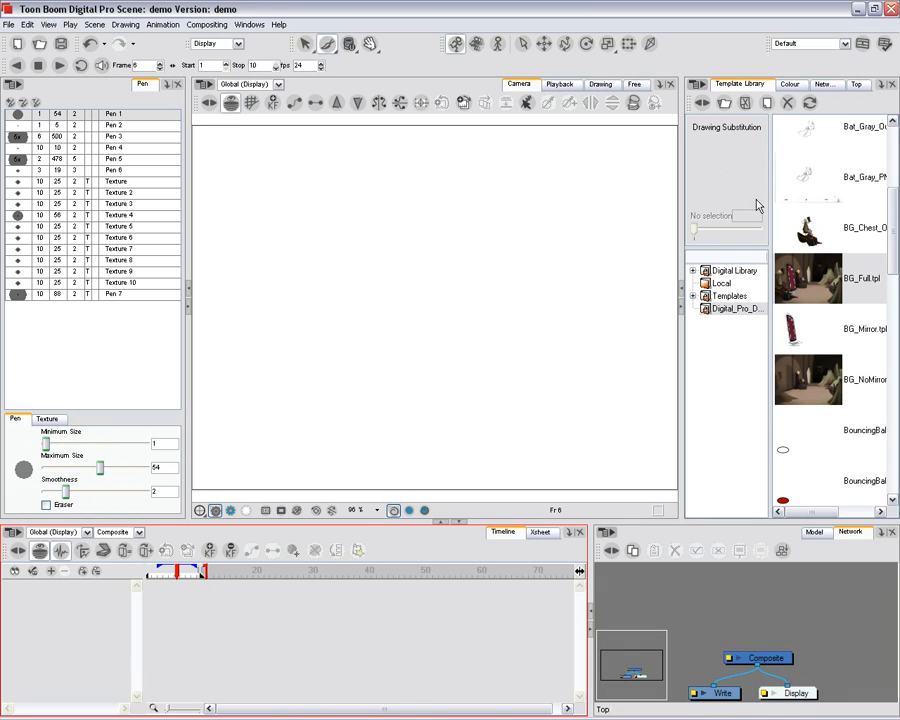
pyautogui.click(806, 271)
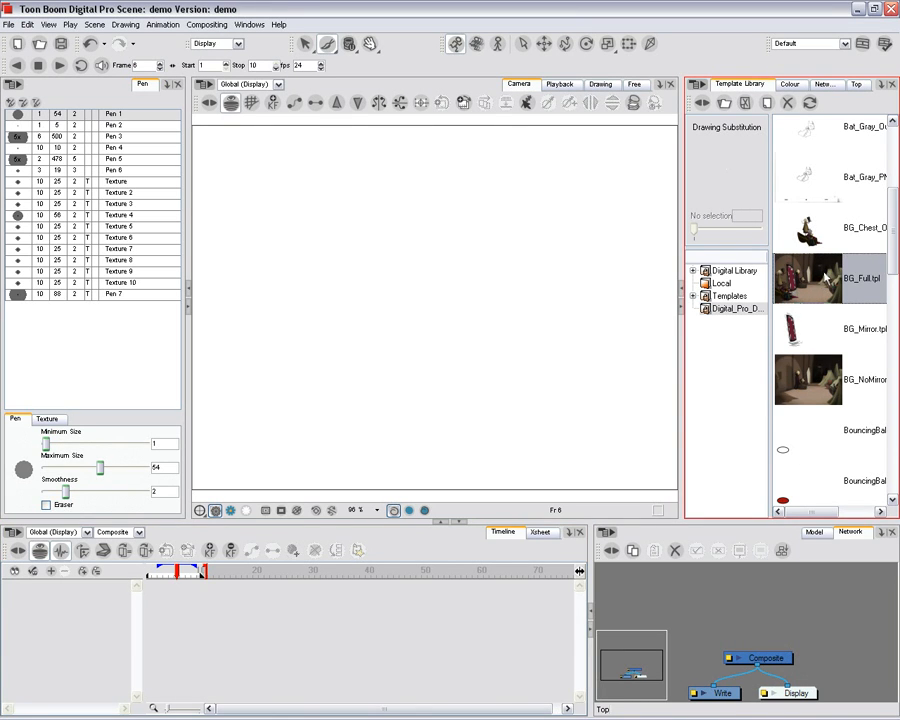
pyautogui.moveTo(803, 614); pyautogui.dragTo(757, 652)
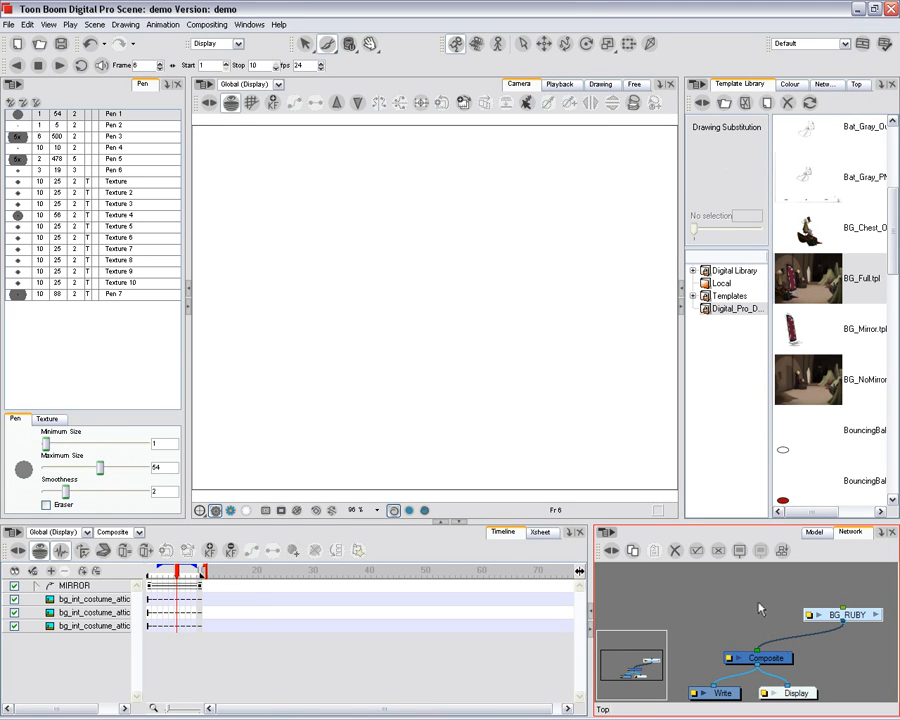
# Extend the scene and the background layers' exposure to frame 119, and move the playhead to frame 62.
pyautogui.moveTo(207, 577)
pyautogui.mouseDown()
pyautogui.moveTo(492, 566)
pyautogui.moveTo(600, 652)
pyautogui.moveTo(622, 606)
pyautogui.moveTo(537, 608)
pyautogui.moveTo(561, 606)
pyautogui.mouseUp()
pyautogui.click(556, 610)
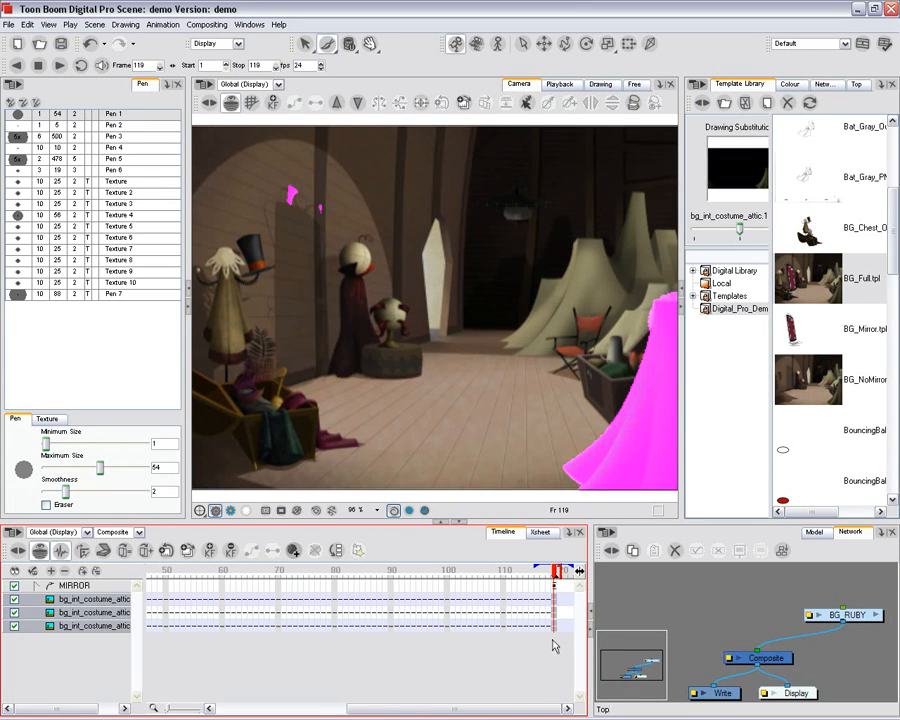
pyautogui.moveTo(556, 578); pyautogui.dragTo(491, 566)
# Add the Doom_Black_Cat template to the network and connect it to the Composite module.
pyautogui.scroll(-10, 884, 246)
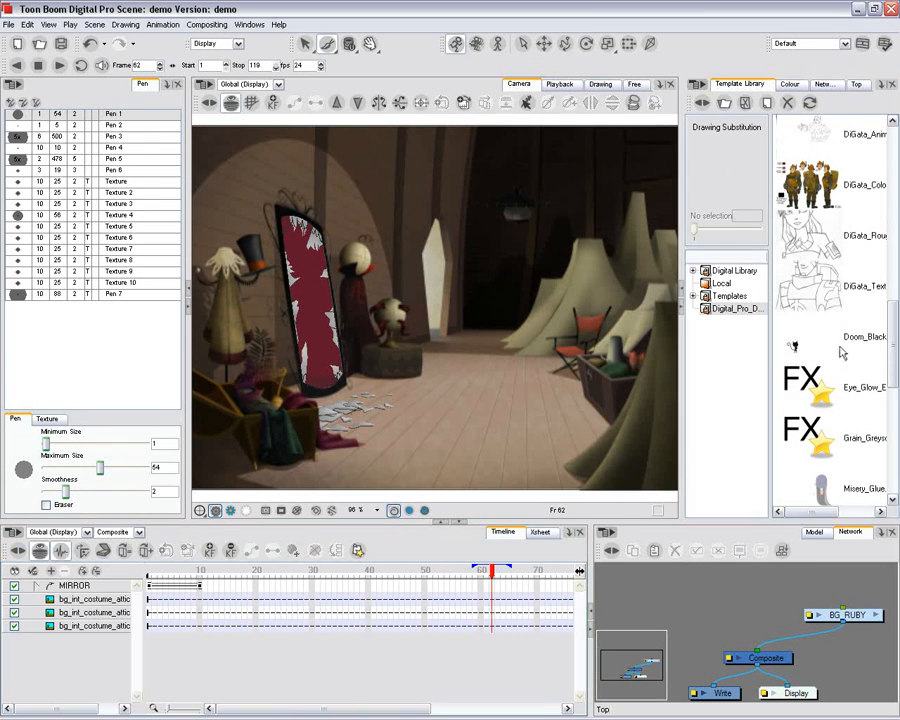
pyautogui.click(805, 343)
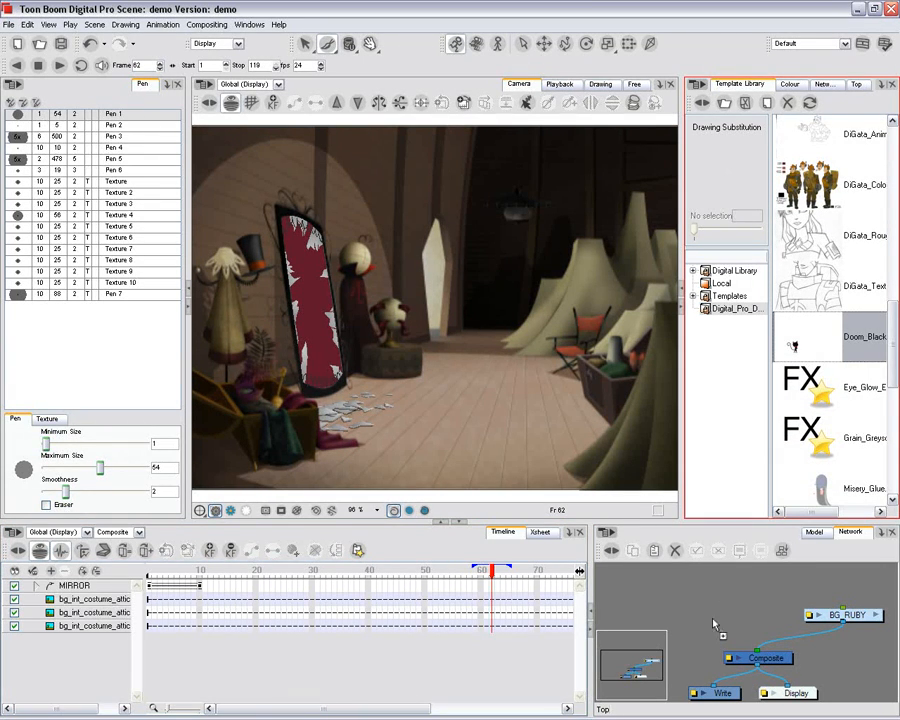
pyautogui.moveTo(741, 612); pyautogui.dragTo(746, 651)
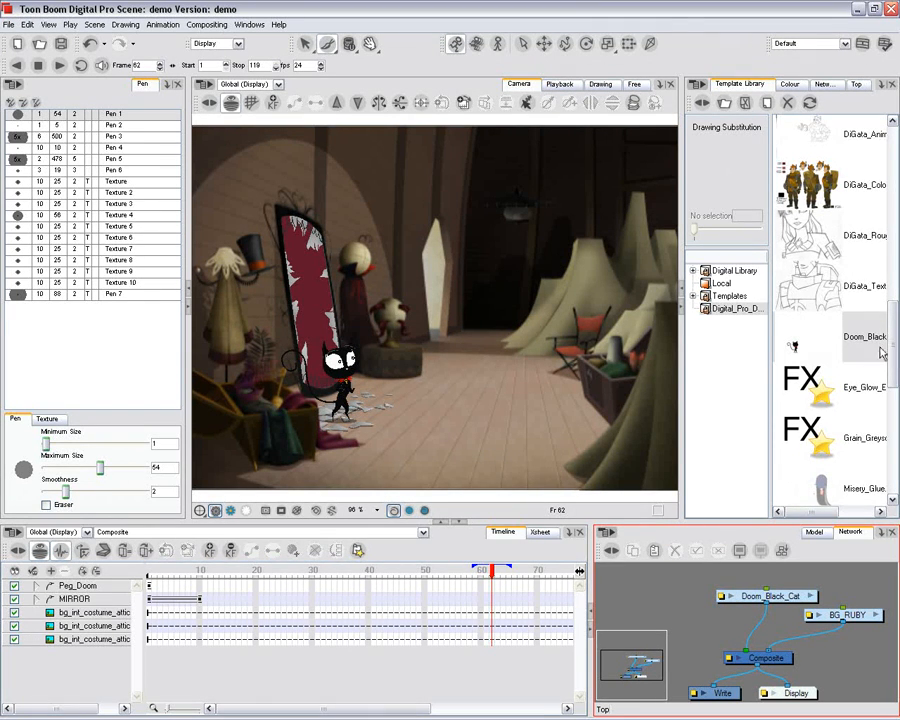
# Add the Ruby_Gloom character template to the network and connect it to the Composite module.
pyautogui.scroll(-8, 877, 353)
pyautogui.scroll(-1, 876, 435)
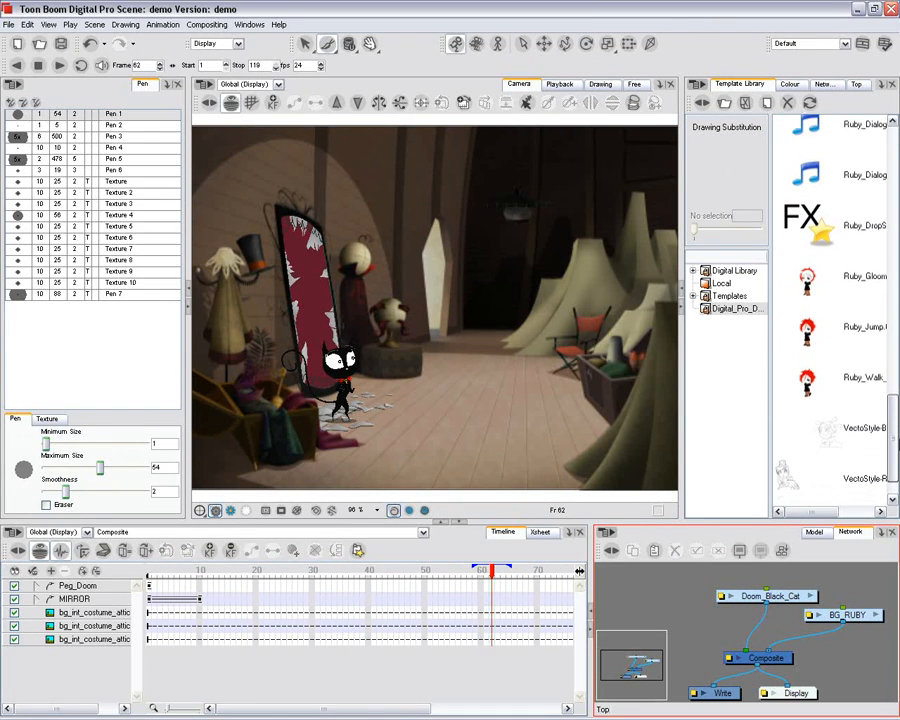
pyautogui.click(828, 296)
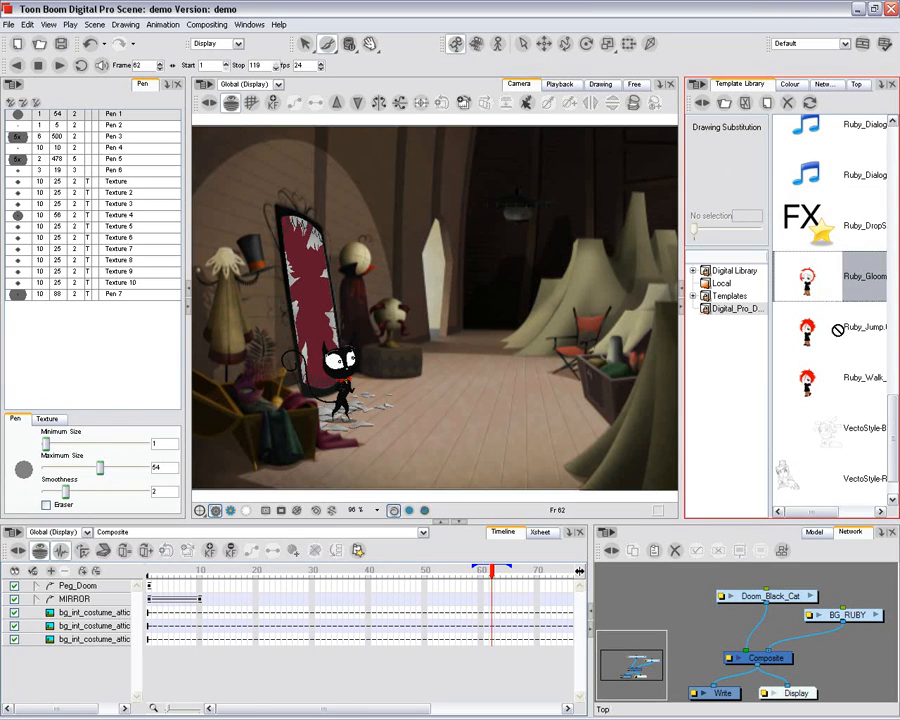
pyautogui.moveTo(672, 622); pyautogui.dragTo(674, 620)
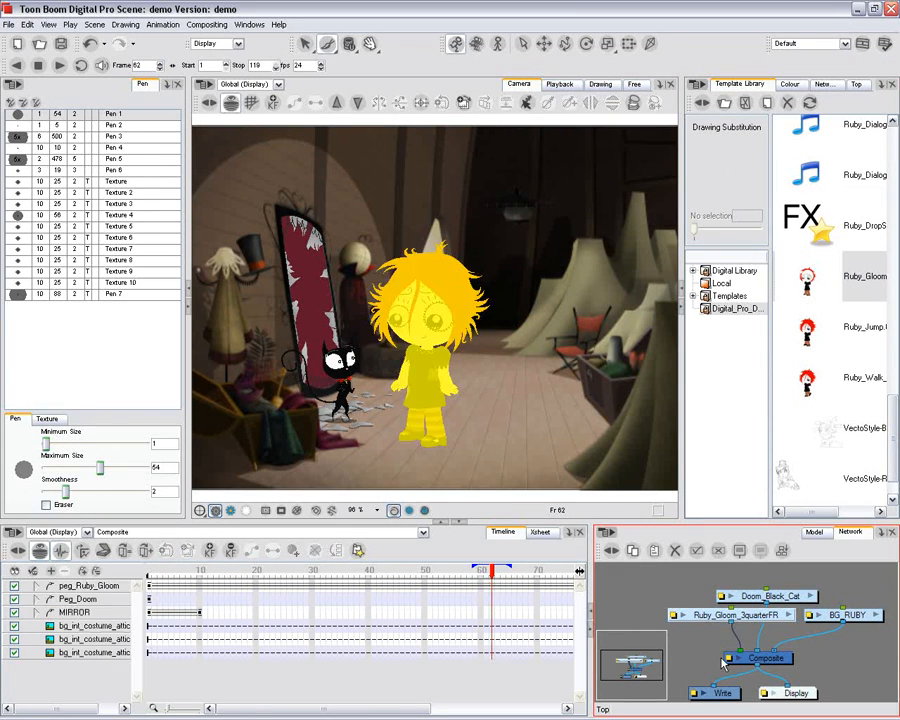
# On frame 62, swing Ruby's left arm outward with the Transform tool and bend the forearm in toward her waist.
pyautogui.click(340, 90)
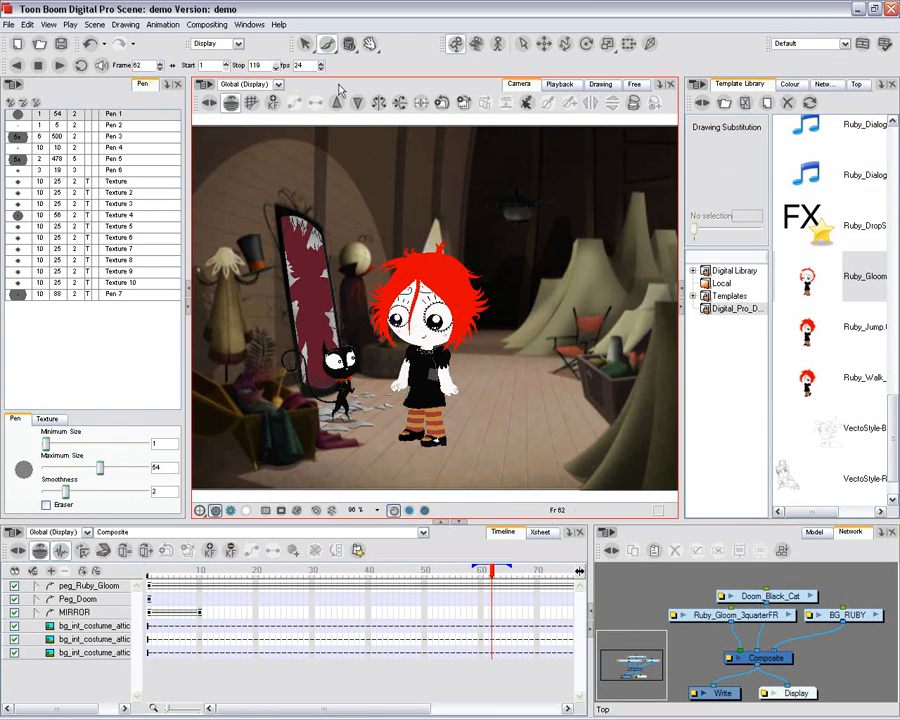
pyautogui.press('2')
pyautogui.press('2')
pyautogui.press('2')
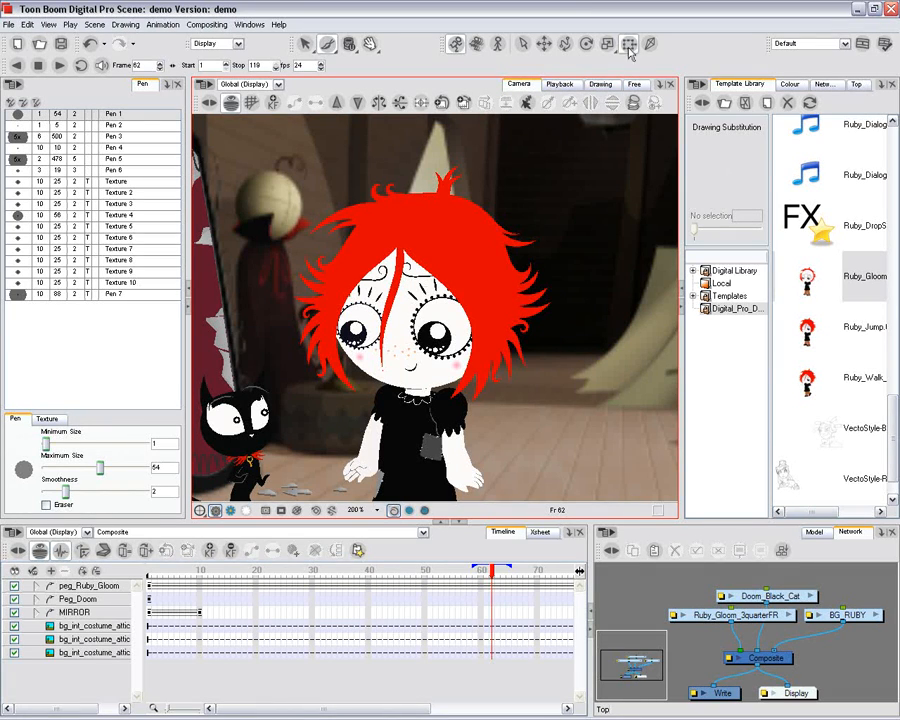
pyautogui.click(418, 416)
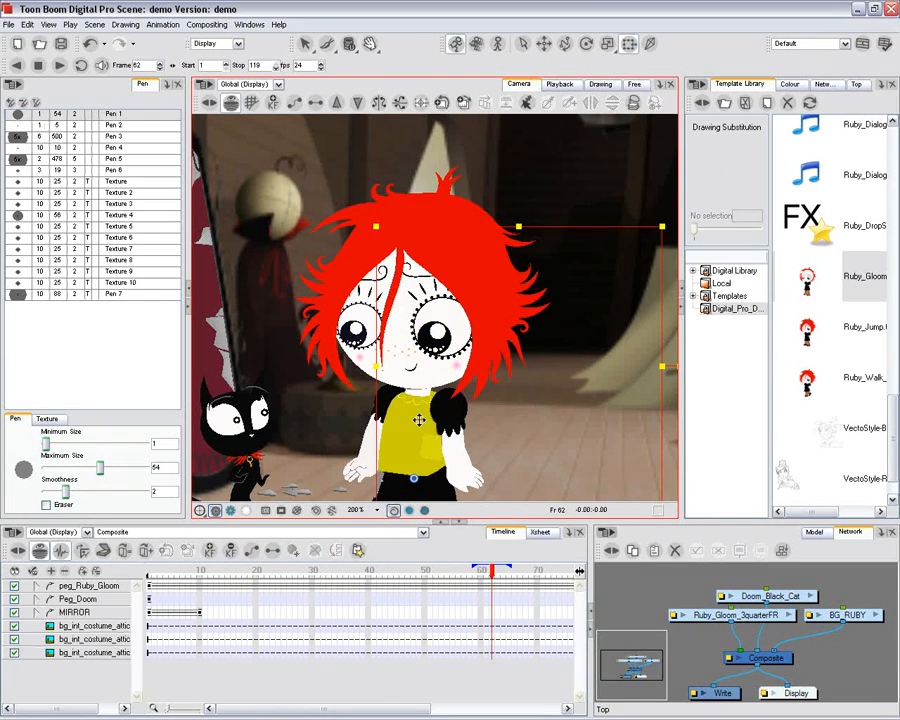
pyautogui.click(372, 453)
pyautogui.click(442, 408)
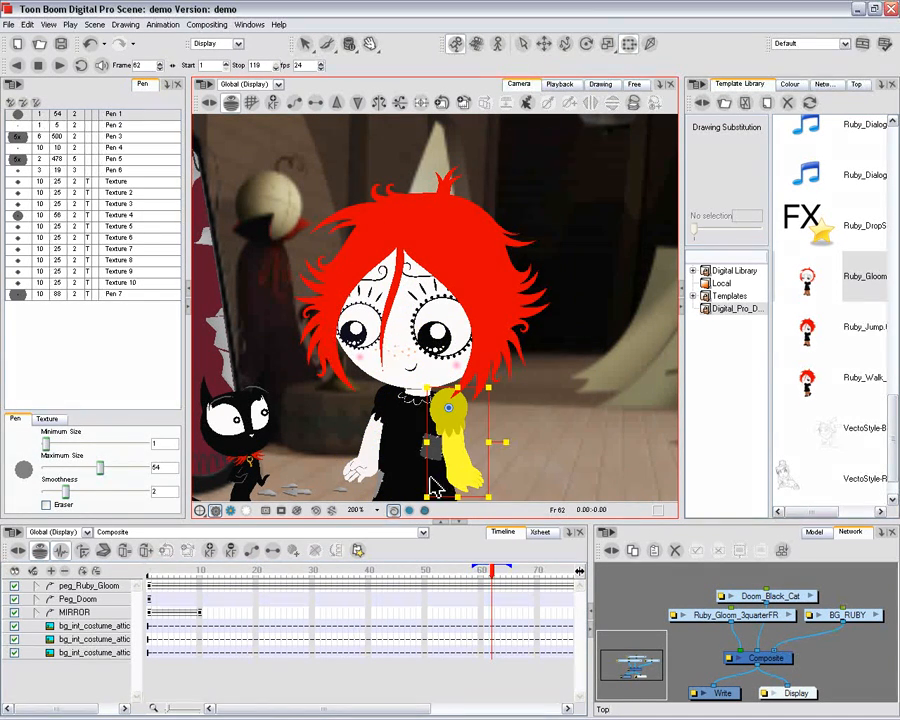
pyautogui.click(449, 374)
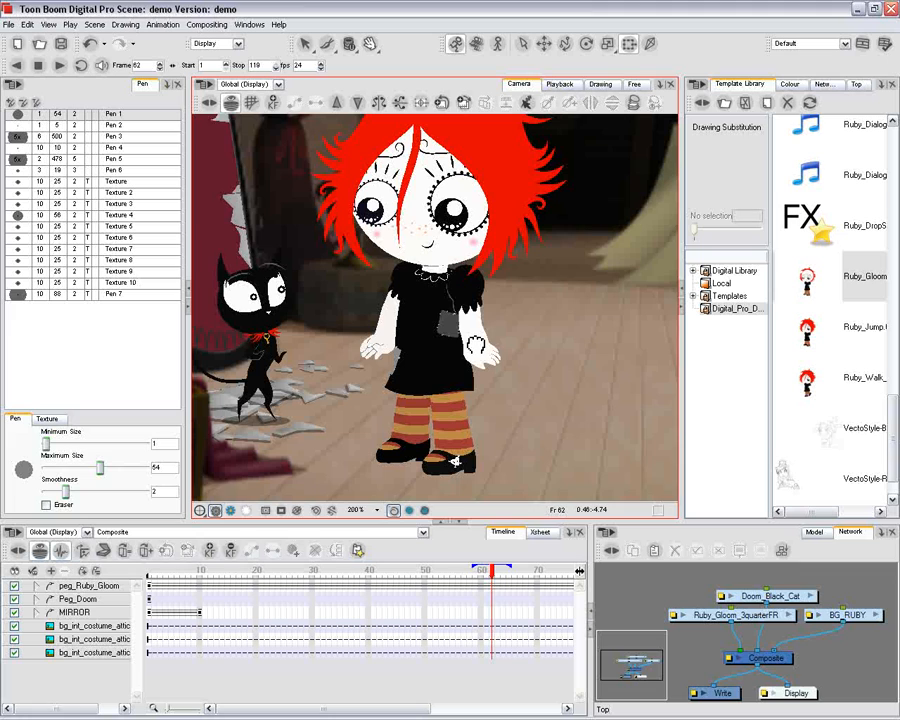
pyautogui.click(478, 345)
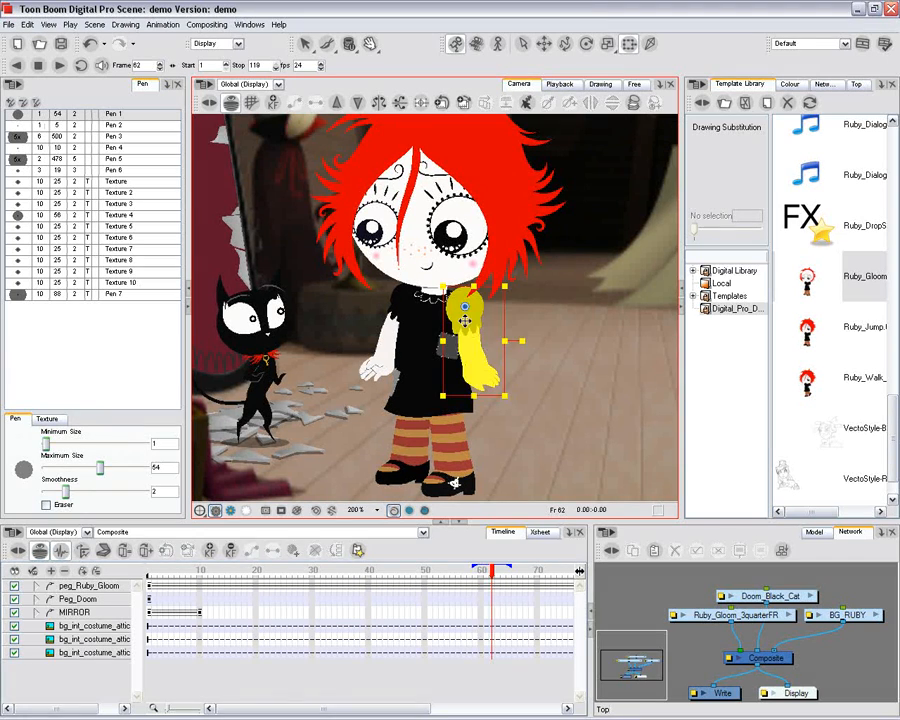
pyautogui.moveTo(519, 343); pyautogui.dragTo(454, 432)
pyautogui.press('b')
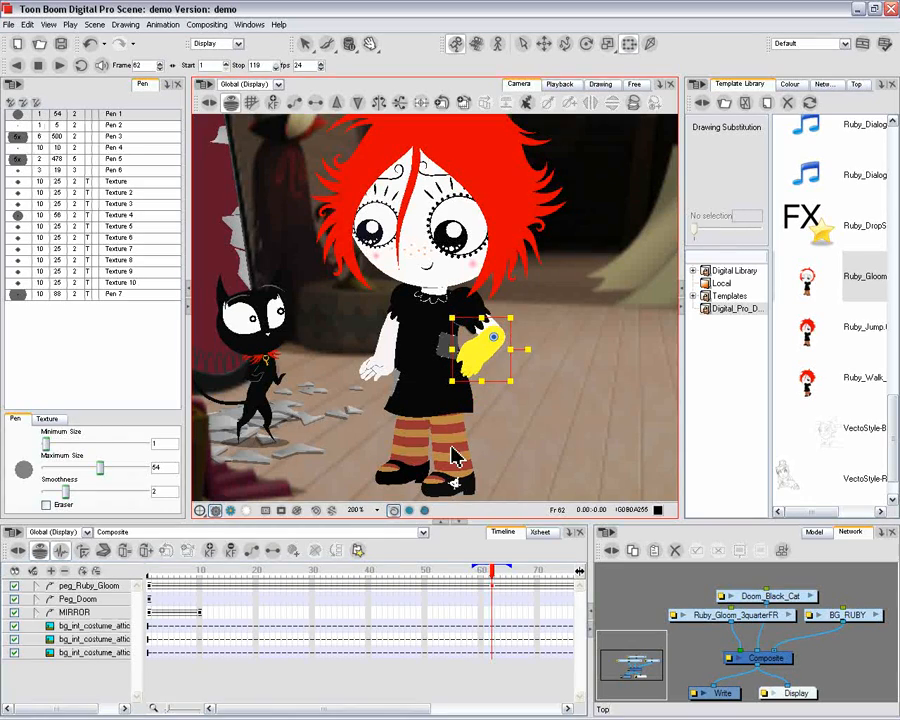
# Place the Ruby_Walk template on the peg_Ruby_Gloom layer starting at frame 1, and preview the walk.
pyautogui.click(413, 571)
pyautogui.click(332, 87)
pyautogui.press('1')
pyautogui.press('1')
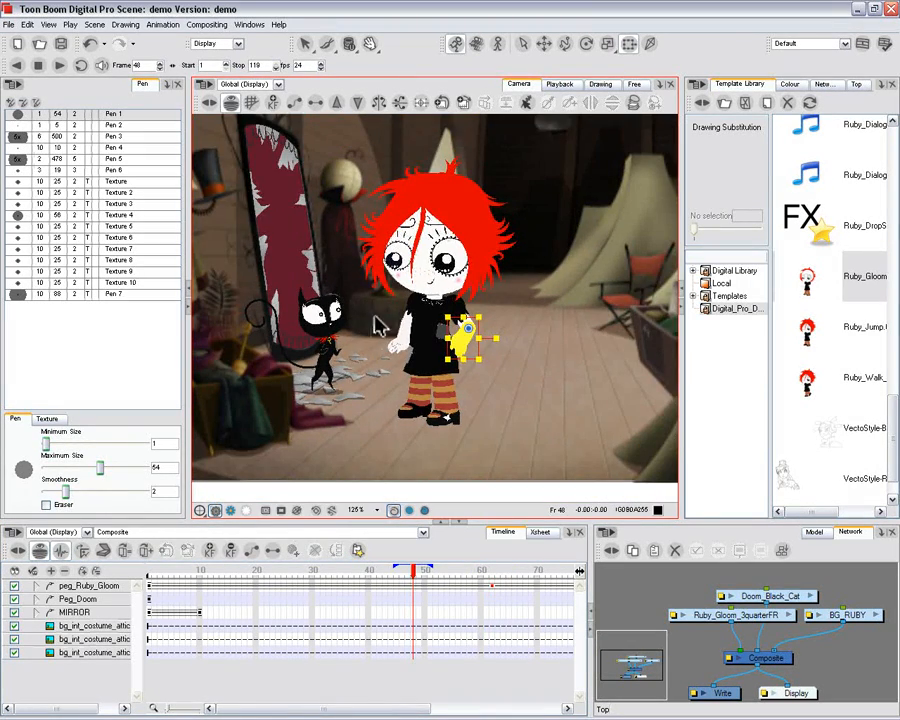
pyautogui.press('1')
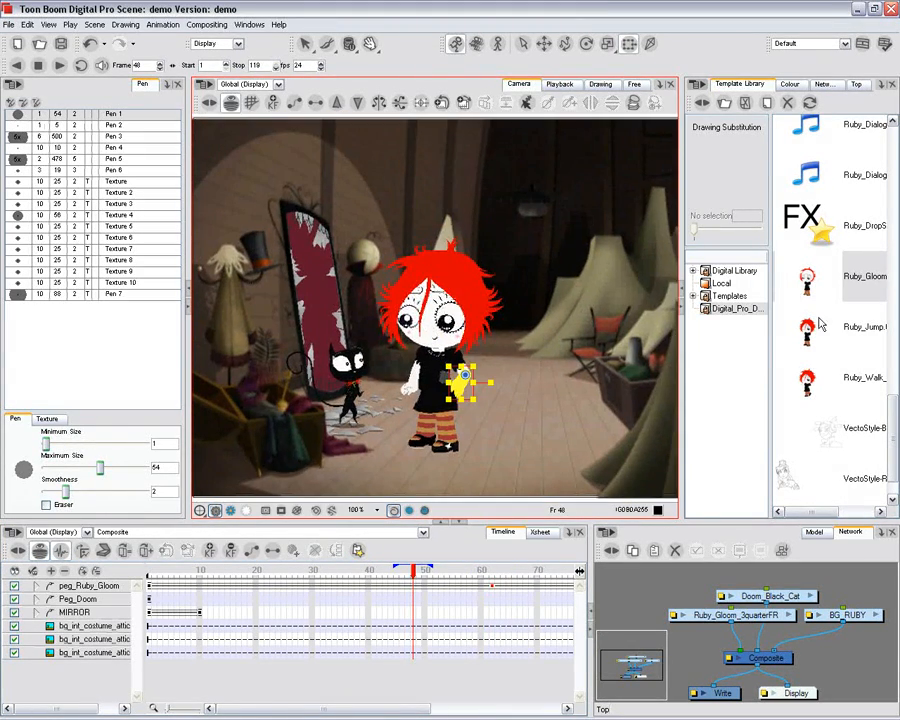
pyautogui.click(812, 378)
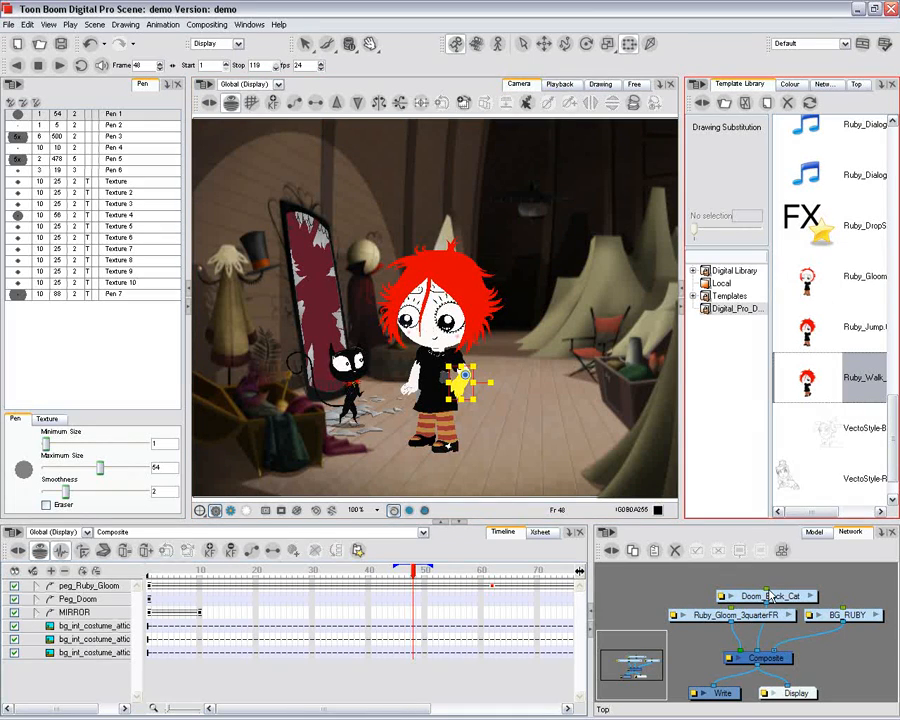
pyautogui.moveTo(833, 428); pyautogui.dragTo(369, 598)
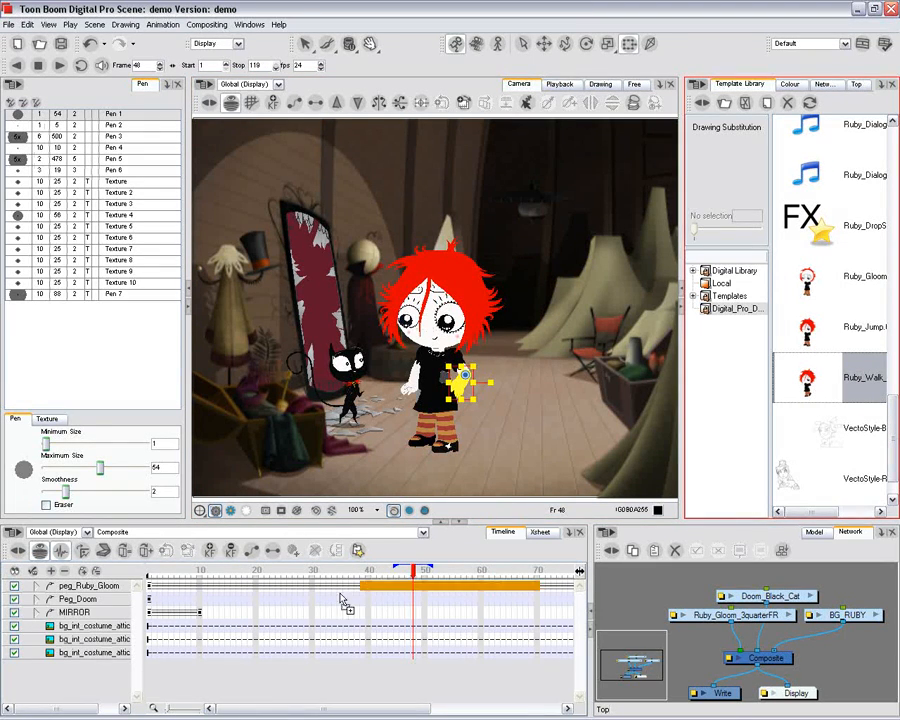
pyautogui.moveTo(282, 604)
pyautogui.mouseDown()
pyautogui.moveTo(248, 588)
pyautogui.moveTo(150, 587)
pyautogui.mouseUp()
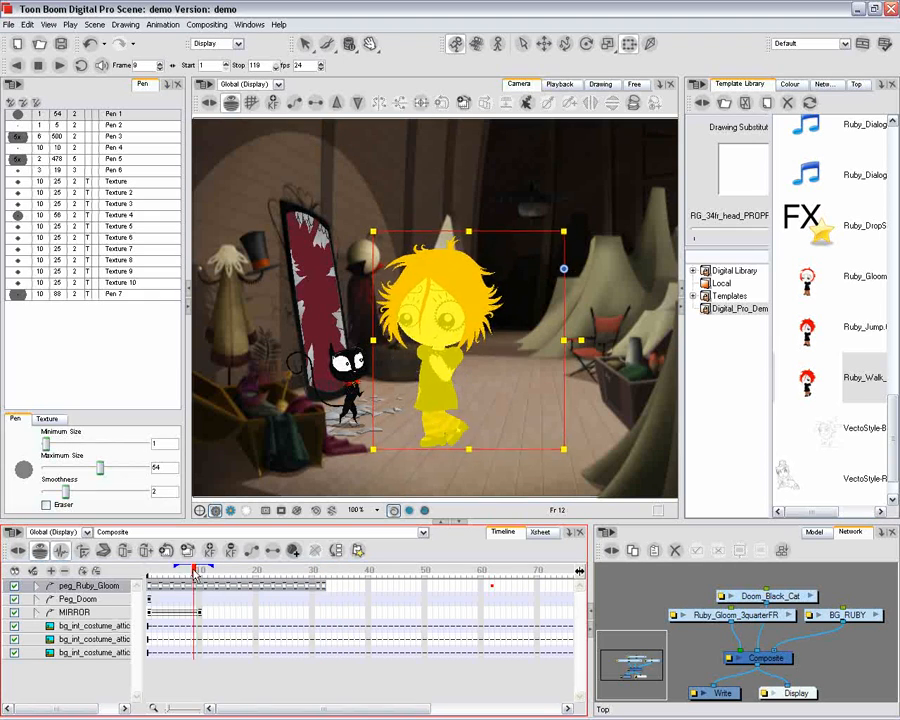
pyautogui.click(275, 688)
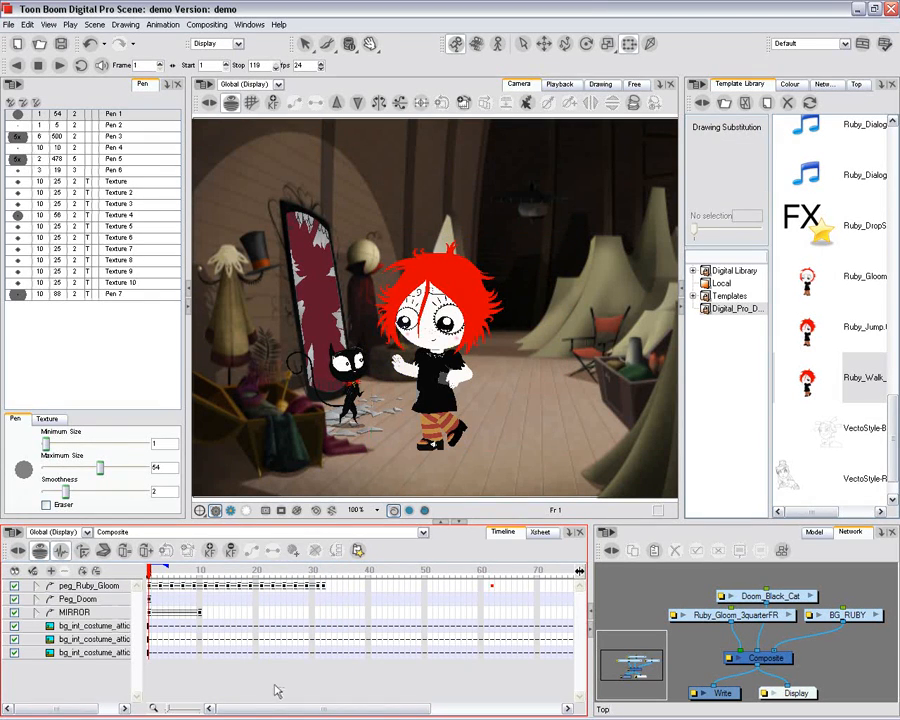
# Place the Ruby_Jump template on the peg_Ruby_Gloom layer at frame 33, right after the walk.
pyautogui.click(849, 340)
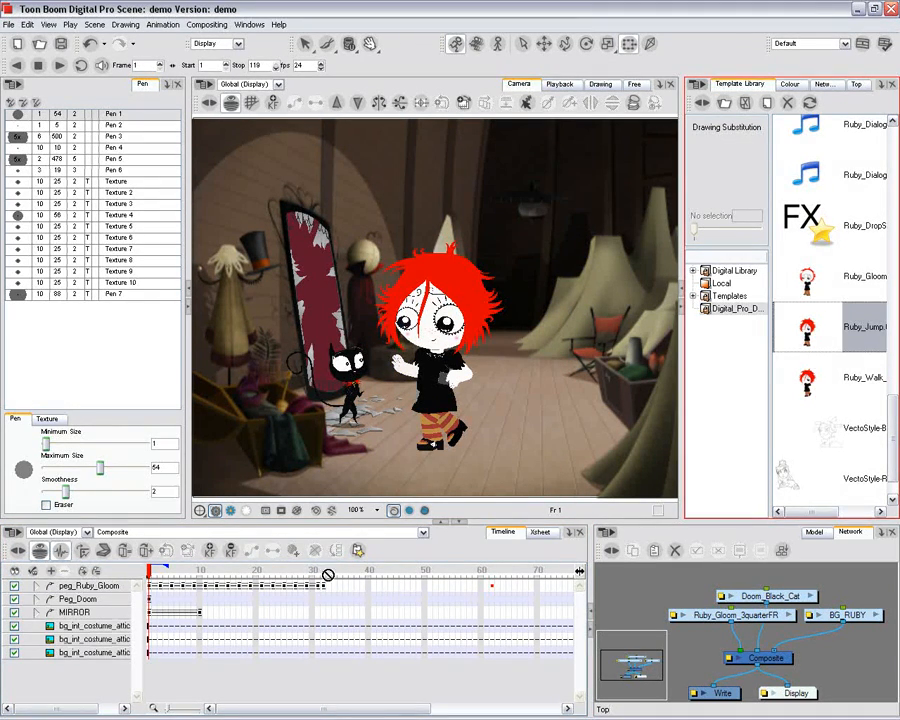
pyautogui.moveTo(321, 581); pyautogui.dragTo(334, 591)
pyautogui.moveTo(330, 697); pyautogui.dragTo(330, 688)
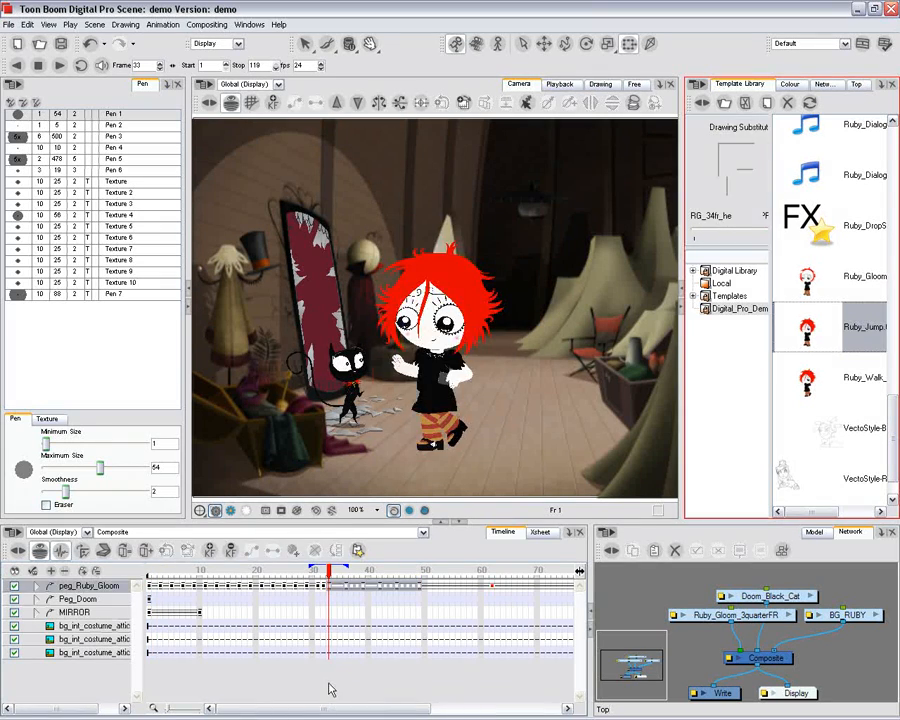
# On frame 55, rotate Ruby's arm nearest the cat up toward it, and select that arm's hand.
pyautogui.moveTo(333, 583); pyautogui.dragTo(443, 568)
pyautogui.scroll(3, 402, 372)
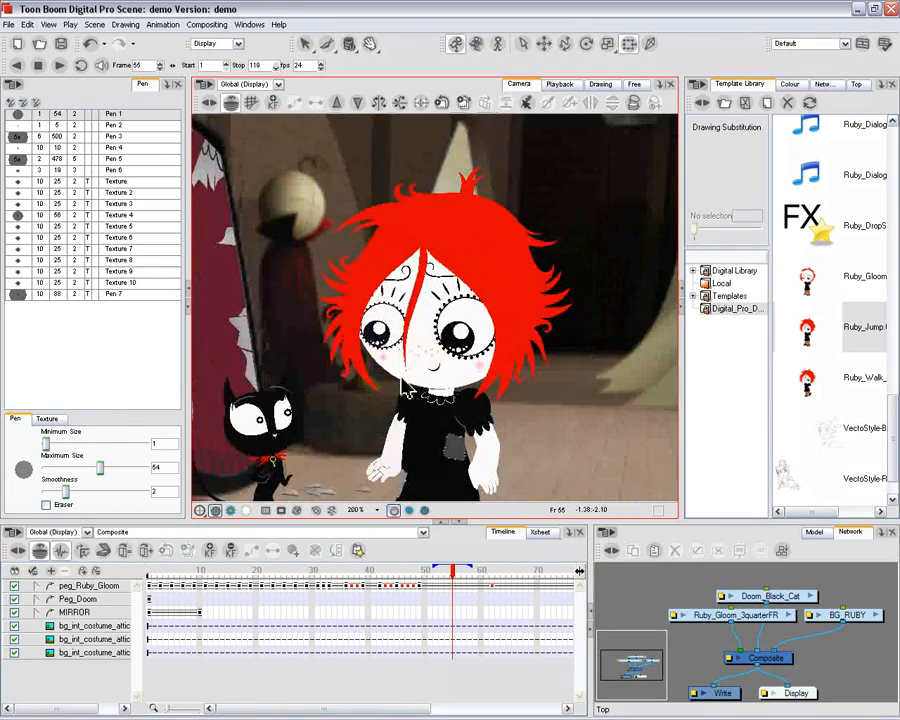
pyautogui.click(441, 445)
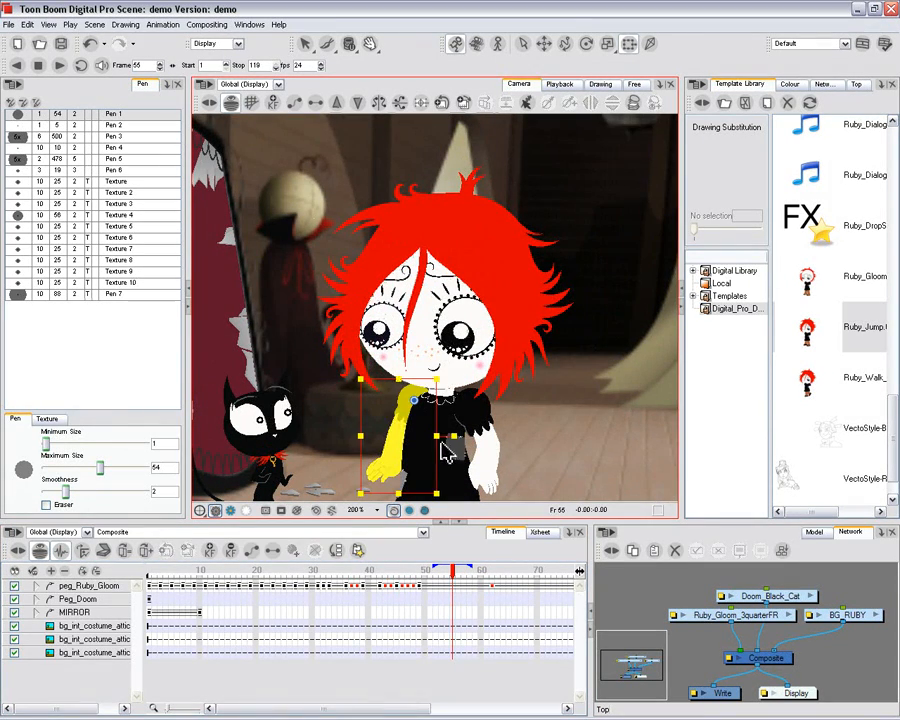
pyautogui.moveTo(446, 452); pyautogui.dragTo(343, 403)
pyautogui.click(343, 403)
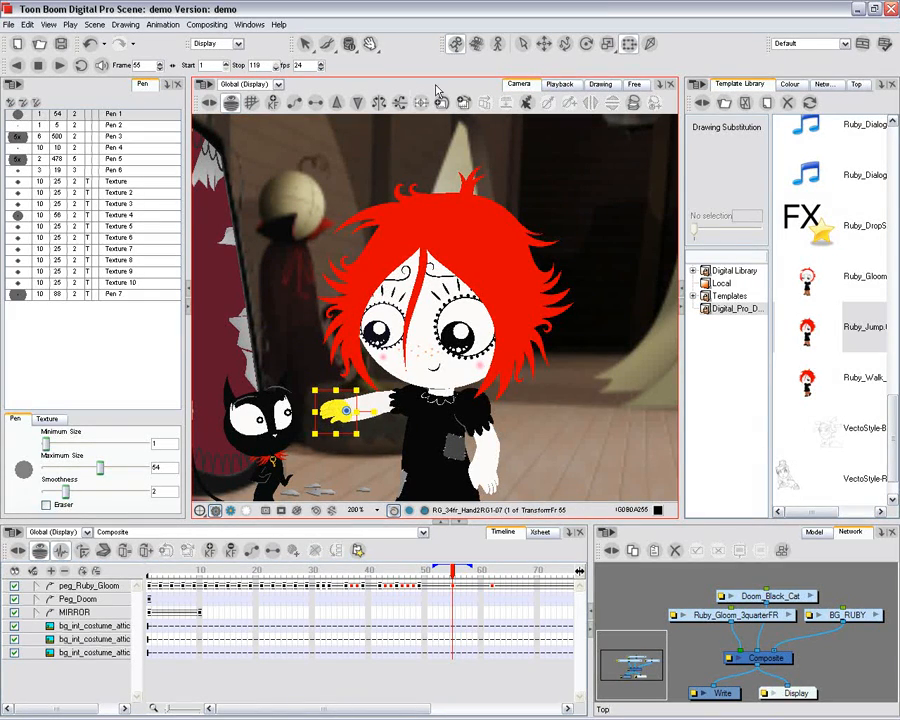
# On frame 55, swap the drawing of Ruby's outstretched hand to the open-palm version RG1-04, leaving the hand deselected.
pyautogui.click(521, 44)
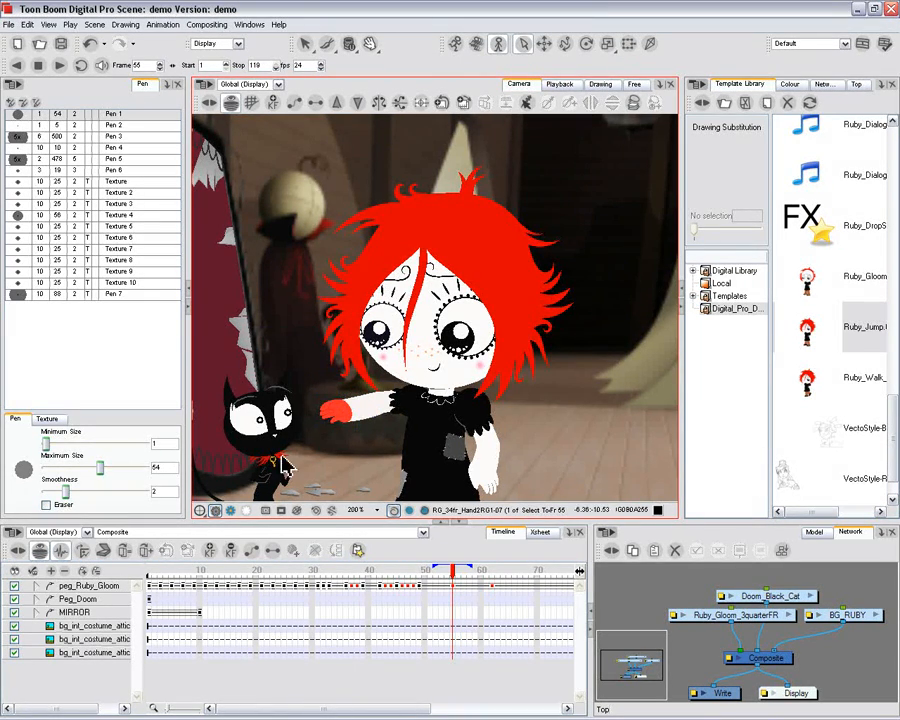
pyautogui.press('2')
pyautogui.press('2')
pyautogui.press('2')
pyautogui.press('space')
pyautogui.moveTo(303, 454); pyautogui.dragTo(411, 357)
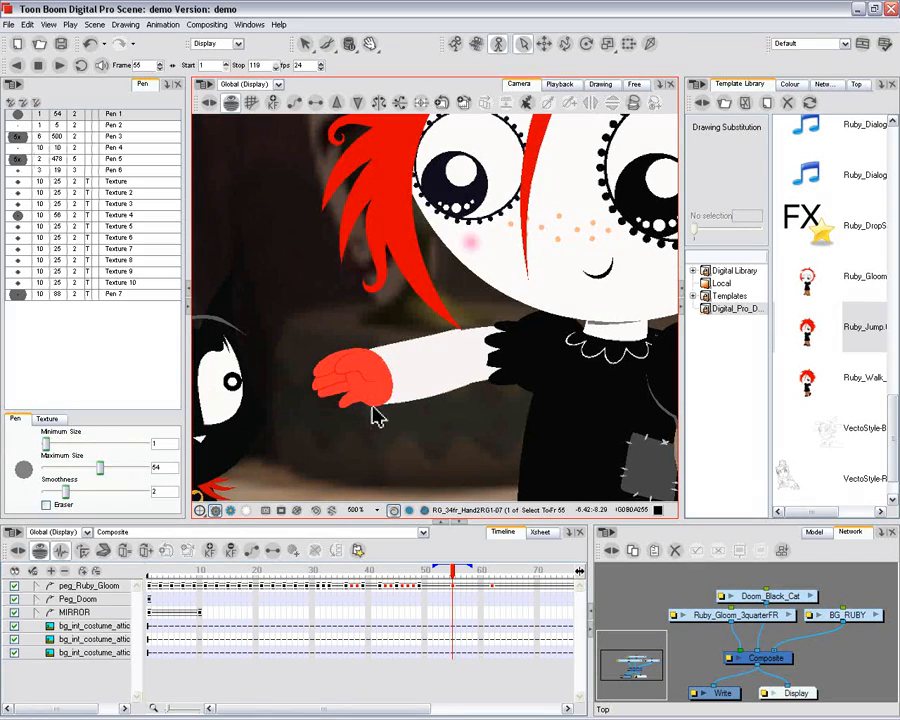
pyautogui.click(355, 386)
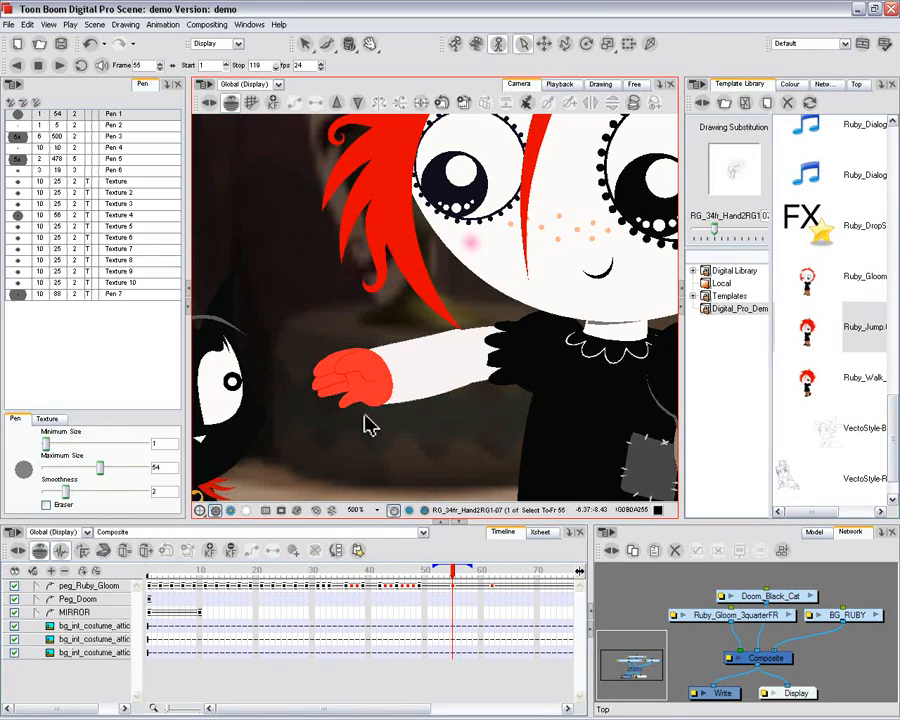
pyautogui.press(']')
pyautogui.press(']')
pyautogui.press(']')
pyautogui.press(']')
pyautogui.press(']')
pyautogui.press(']')
pyautogui.press('[')
pyautogui.press('[')
pyautogui.press('[')
pyautogui.press('[')
pyautogui.press('[')
pyautogui.press('[')
pyautogui.press('[')
pyautogui.press('[')
pyautogui.press('[')
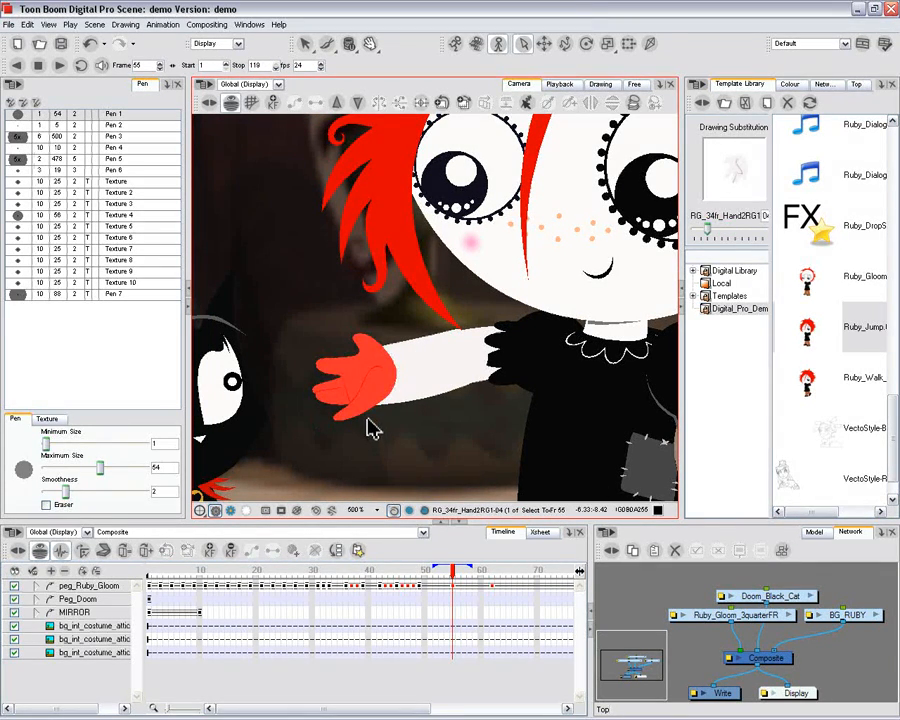
pyautogui.click(327, 686)
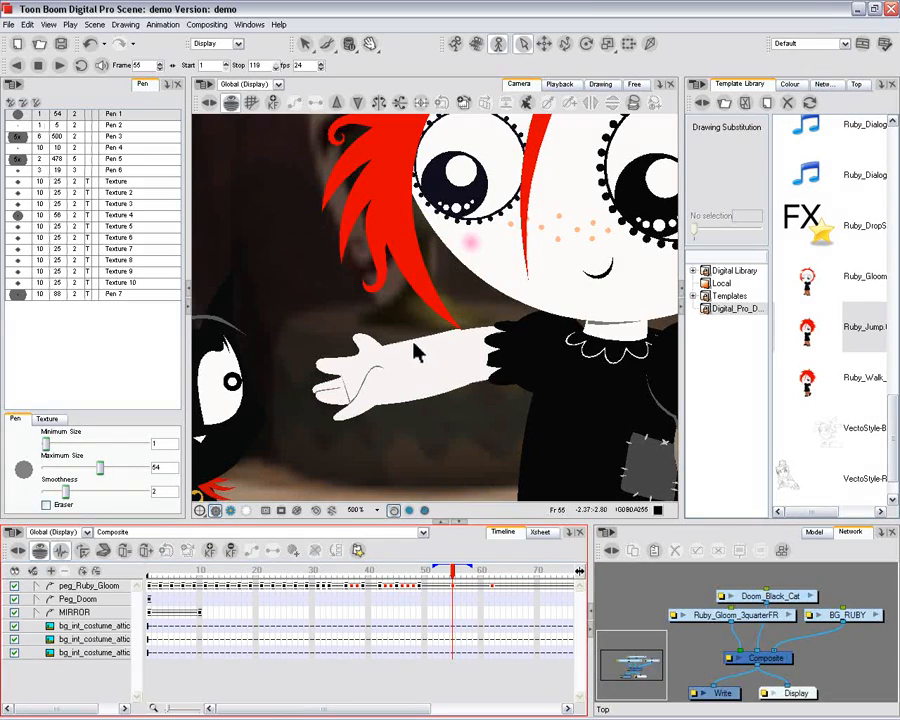
pyautogui.scroll(-5, 405, 340)
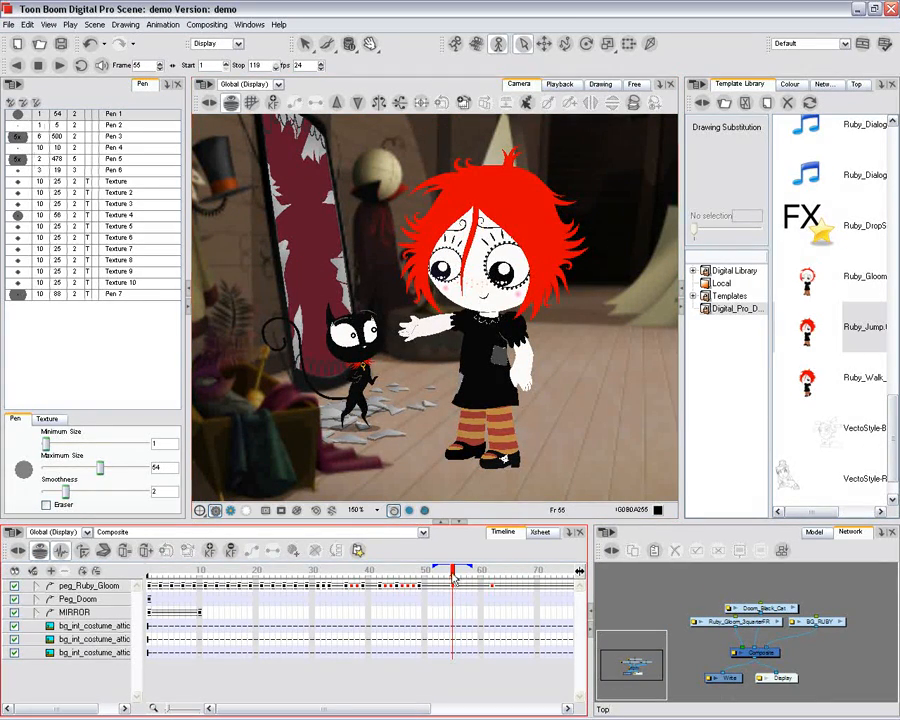
# Add a parent peg above peg_Ruby_Gloom, and on frame 1 move Ruby away from the cat to the tents.
pyautogui.click(100, 586)
pyautogui.click(96, 573)
pyautogui.moveTo(150, 574); pyautogui.dragTo(158, 578)
pyautogui.click(150, 585)
pyautogui.moveTo(478, 335); pyautogui.dragTo(589, 321)
pyautogui.press('2')
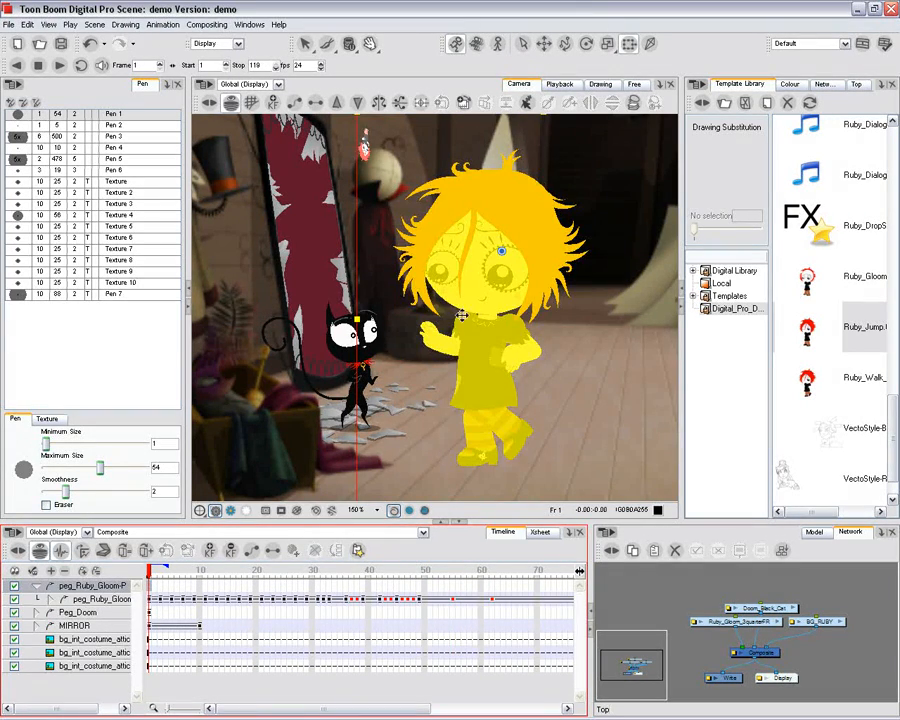
pyautogui.press('2')
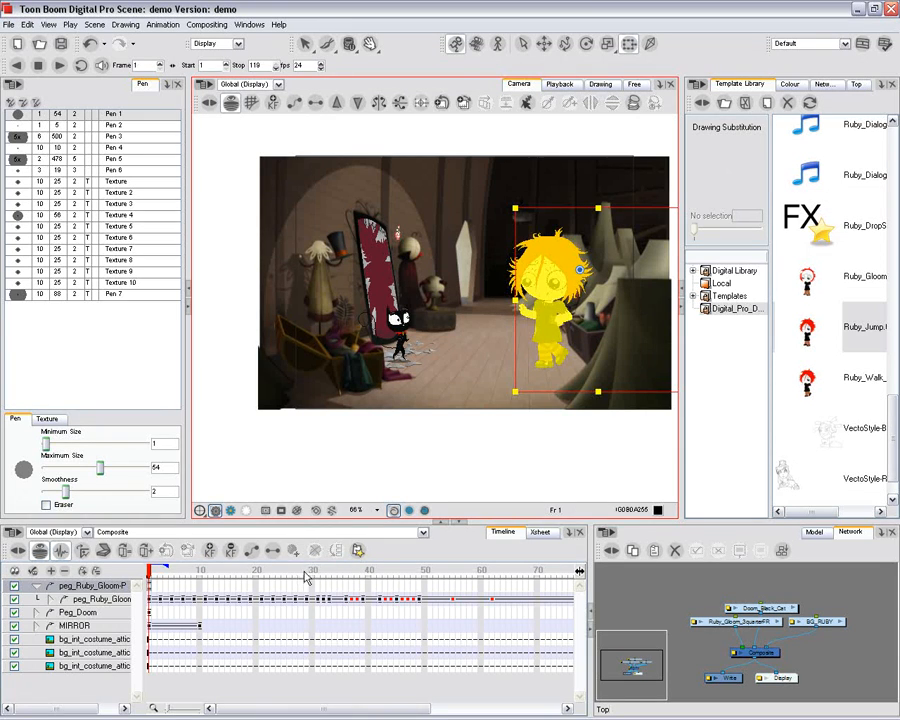
# On frame 34, move Ruby back beside the cat with the parent peg, interpolating her travel from frame 1.
pyautogui.click(346, 574)
pyautogui.moveTo(346, 574)
pyautogui.mouseDown()
pyautogui.moveTo(366, 574)
pyautogui.moveTo(340, 573)
pyautogui.mouseUp()
pyautogui.moveTo(520, 345); pyautogui.dragTo(433, 350)
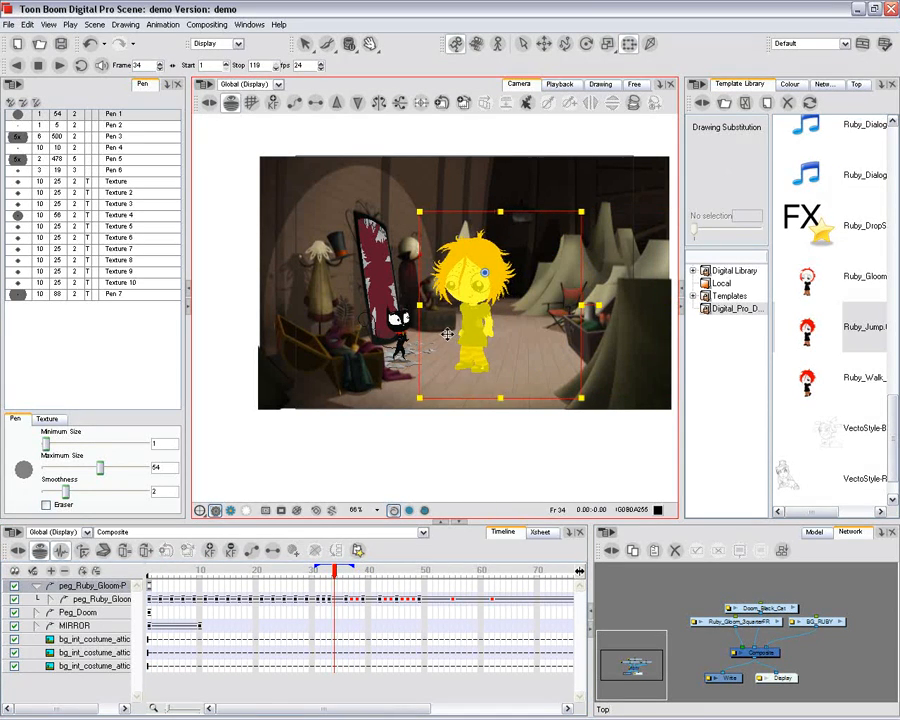
pyautogui.click(269, 665)
pyautogui.moveTo(267, 572); pyautogui.dragTo(465, 577)
pyautogui.click(333, 588)
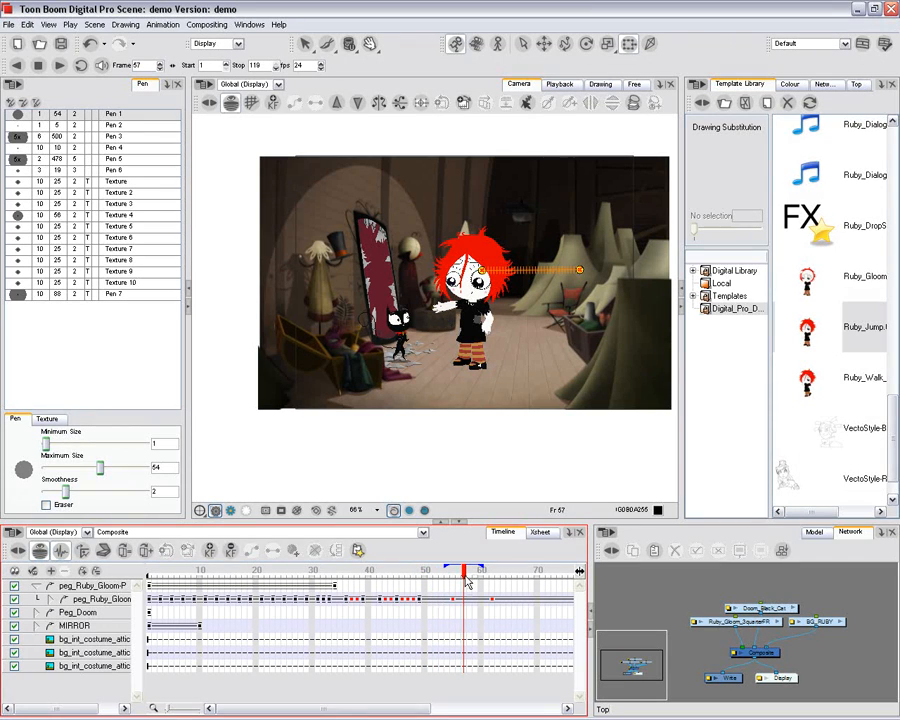
# Add the Ruby_Mischief_Kitty dialogue sound from the template library to the timeline, and play it in the Sound Element Editor.
pyautogui.scroll(2, 847, 242)
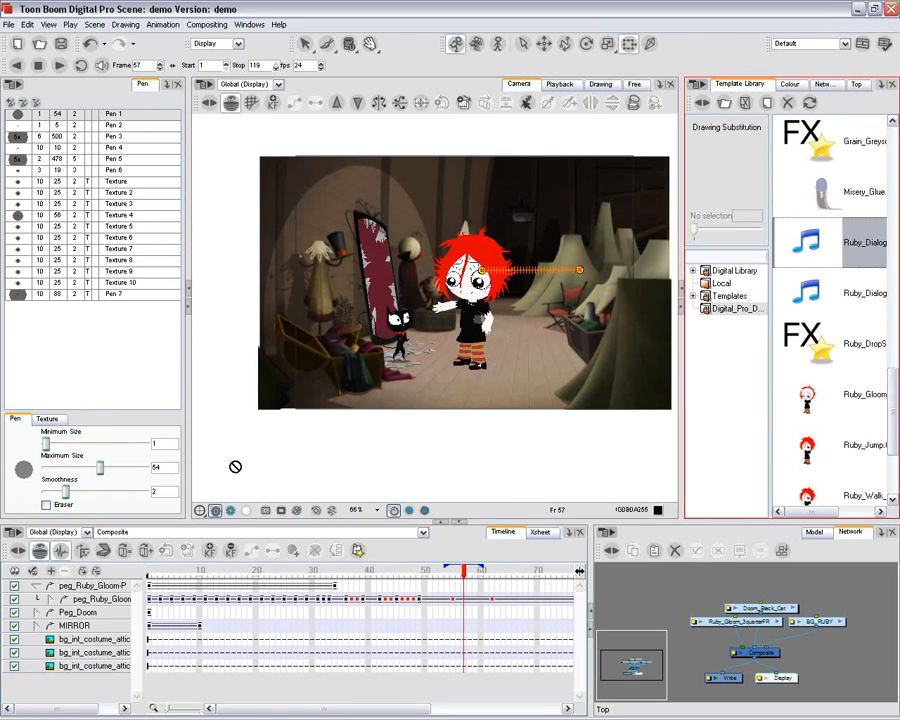
pyautogui.moveTo(503, 386); pyautogui.dragTo(107, 612)
pyautogui.doubleClick(100, 587)
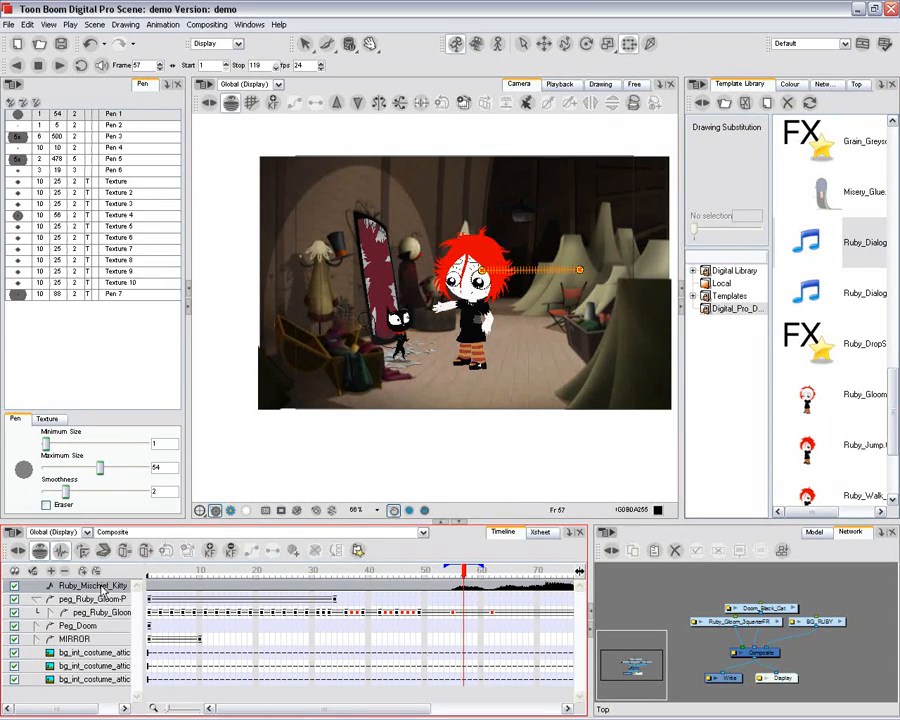
pyautogui.click(414, 360)
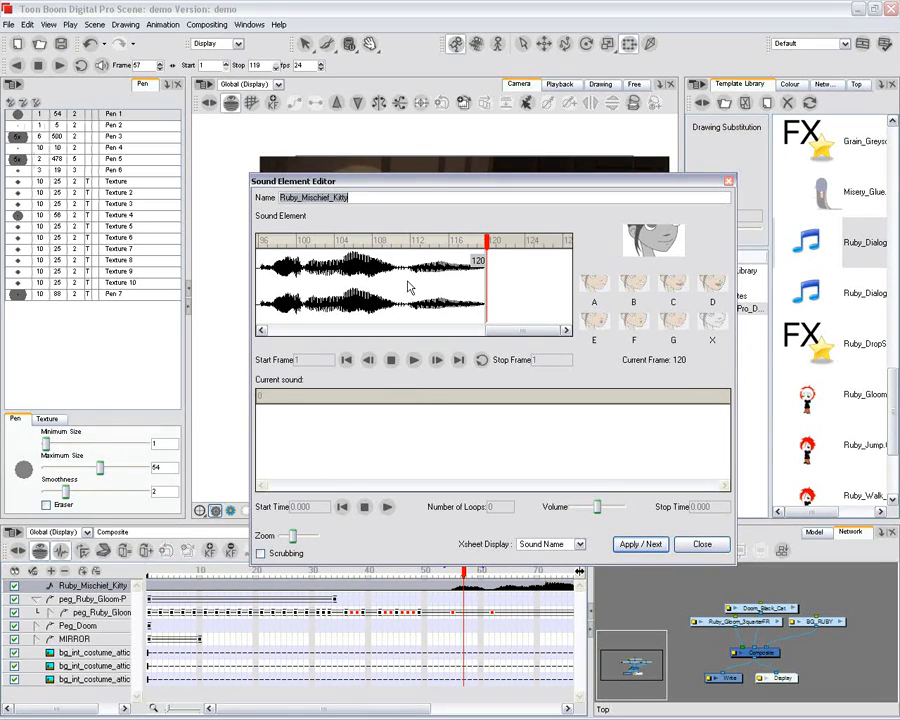
pyautogui.moveTo(426, 182); pyautogui.dragTo(478, 372)
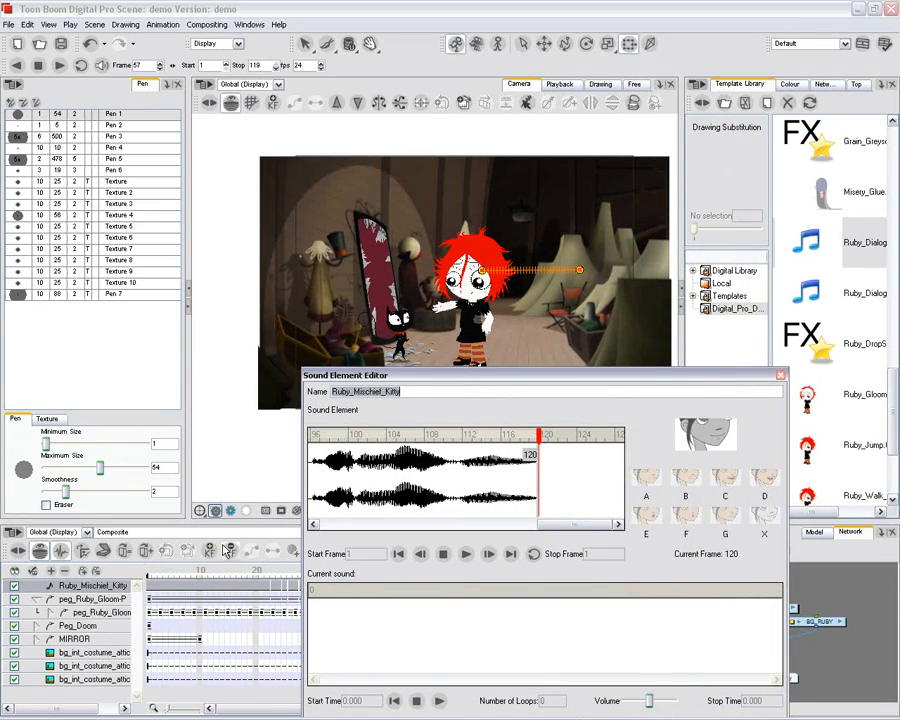
pyautogui.moveTo(435, 375); pyautogui.dragTo(328, 329)
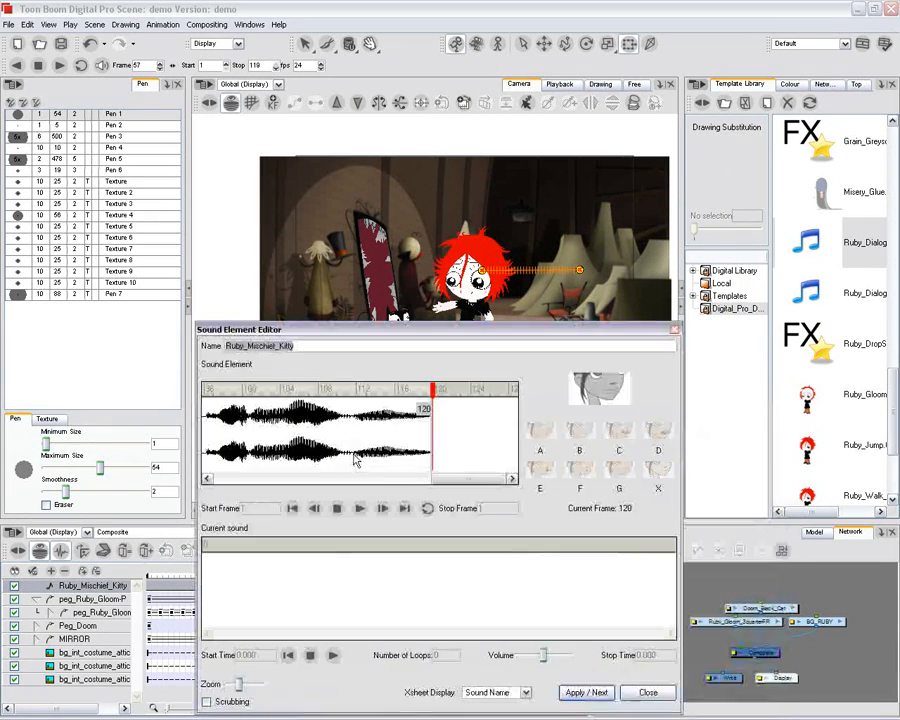
# Run Auto Lip-Sync Detection on the Ruby_Mischief_Kitty sound, play back the detected mouth shapes, and close the editor.
pyautogui.rightClick(353, 449)
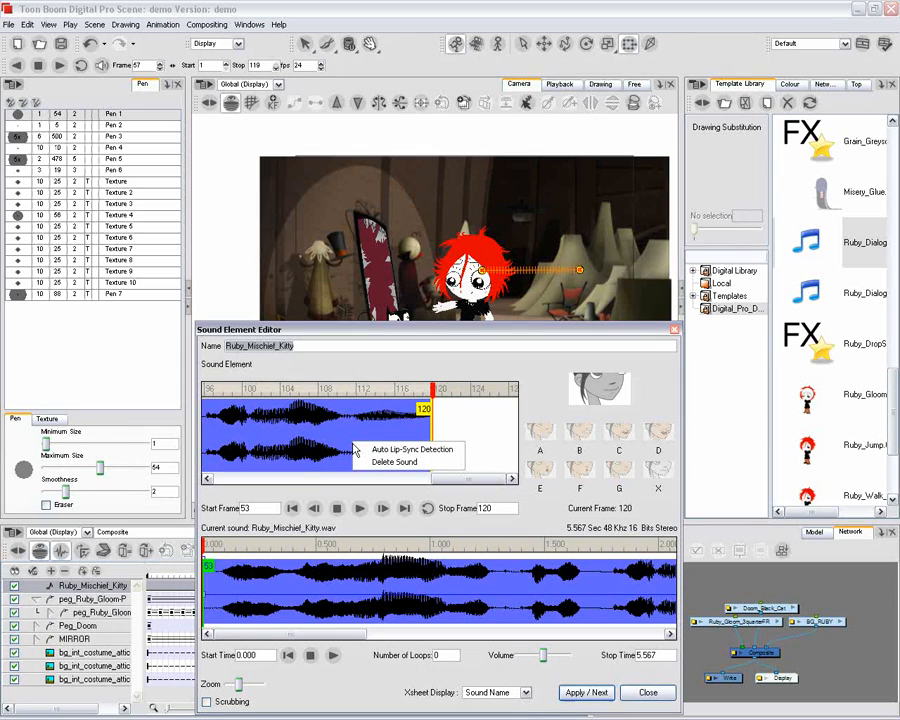
pyautogui.click(395, 449)
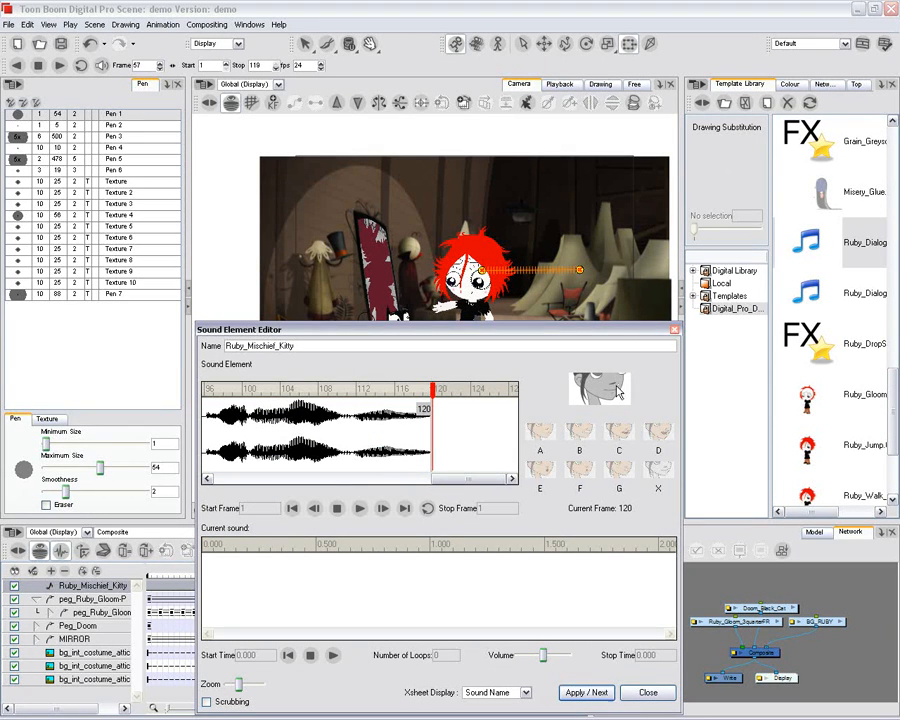
pyautogui.click(359, 509)
pyautogui.click(645, 693)
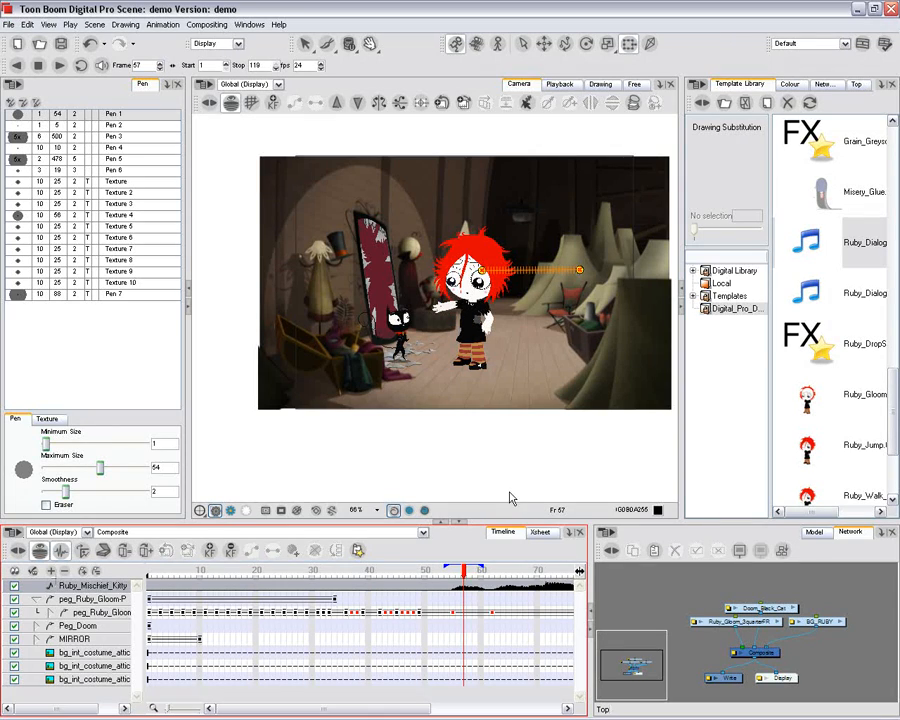
# Play the whole scene with sound to check Ruby's walk, jump and lip-sync near the cat.
pyautogui.click(383, 87)
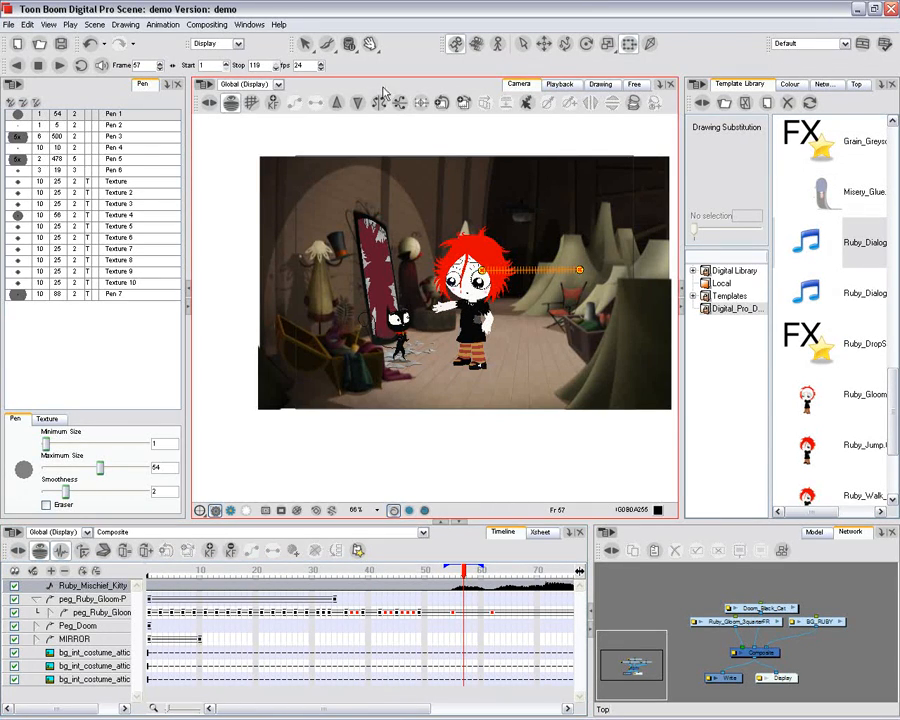
pyautogui.press('2')
pyautogui.press('2')
pyautogui.moveTo(611, 309); pyautogui.dragTo(556, 327)
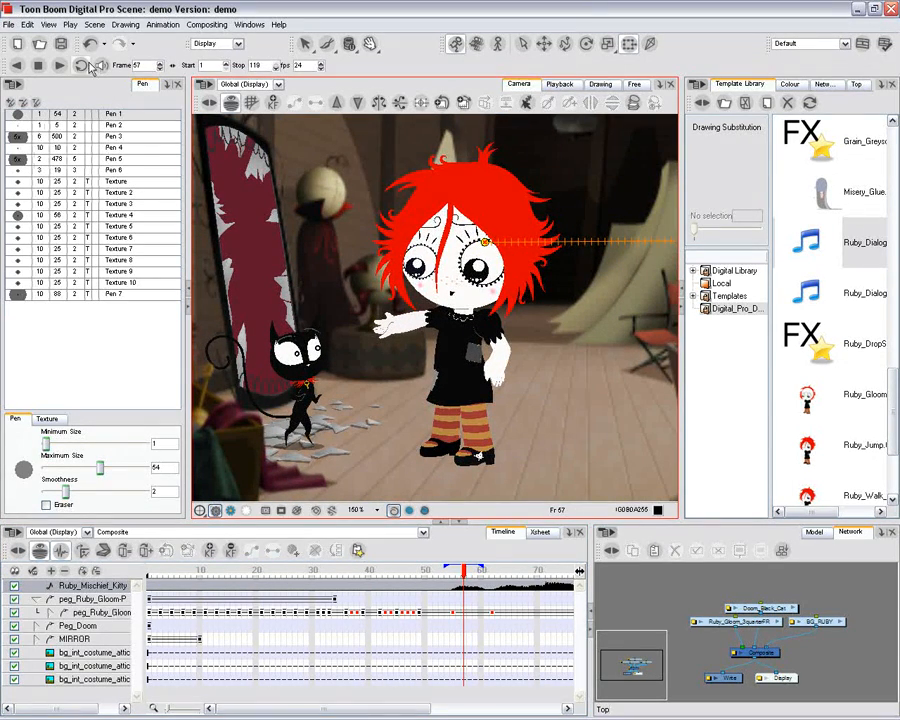
pyautogui.click(60, 66)
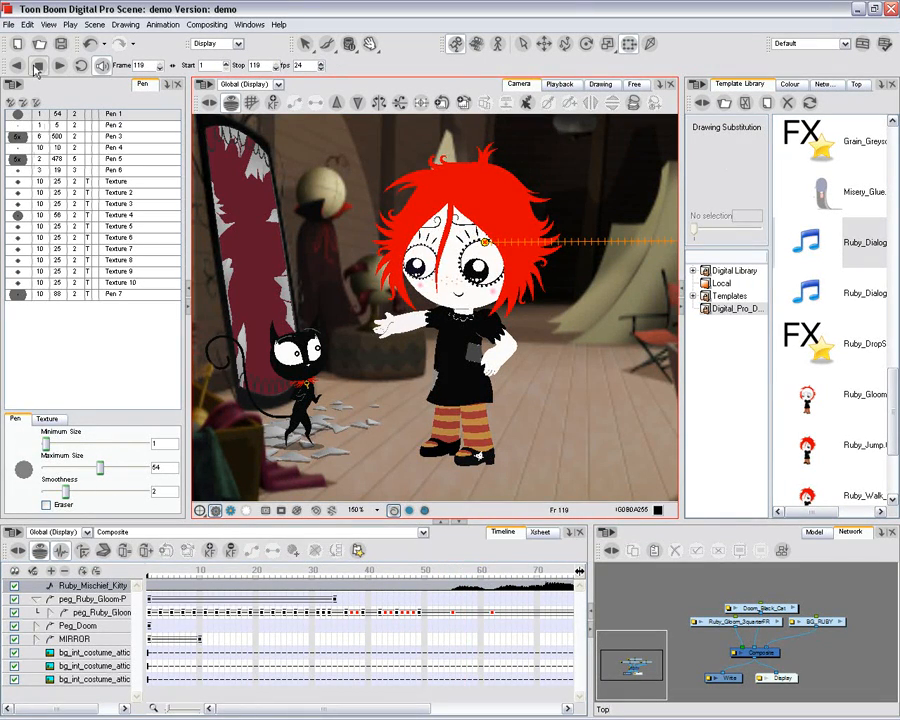
# Add a Camera element to the scene and select its layer in the timeline.
pyautogui.press('1')
pyautogui.press('1')
pyautogui.moveTo(484, 240); pyautogui.dragTo(484, 251)
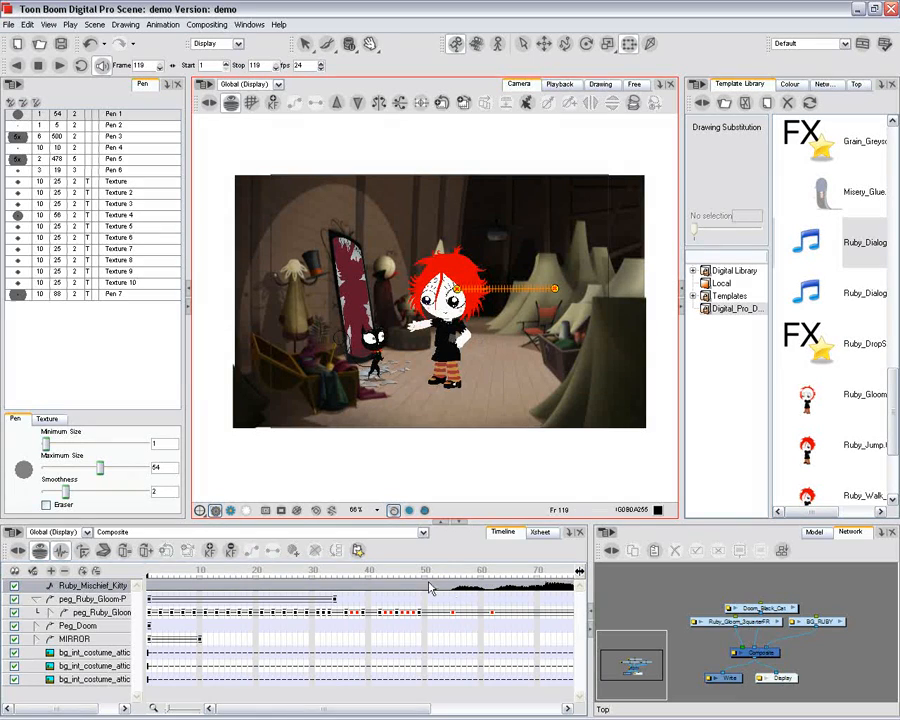
pyautogui.moveTo(430, 588); pyautogui.dragTo(402, 588)
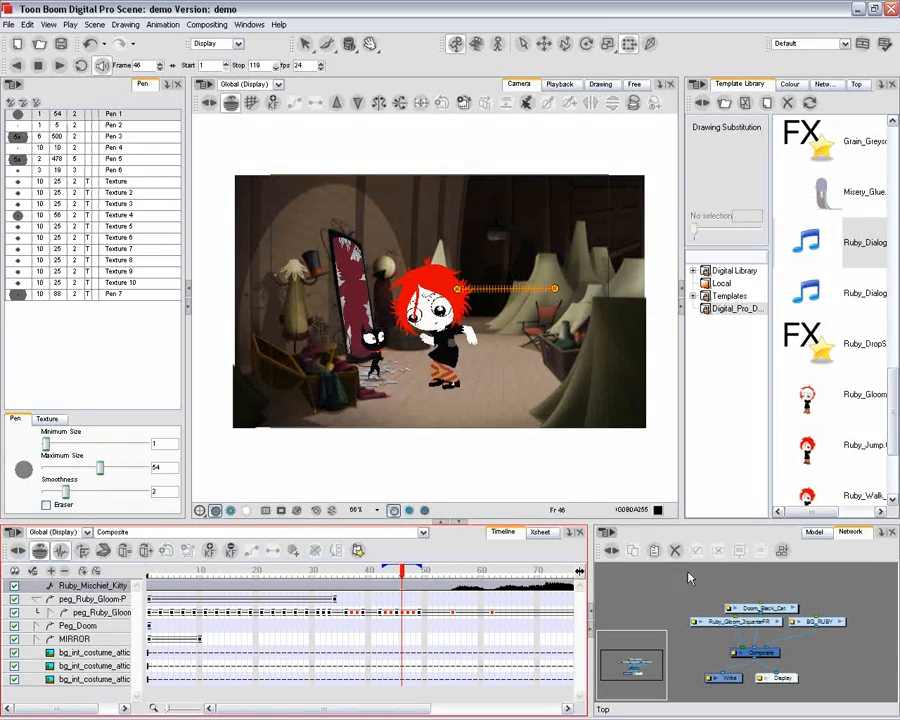
pyautogui.click(50, 571)
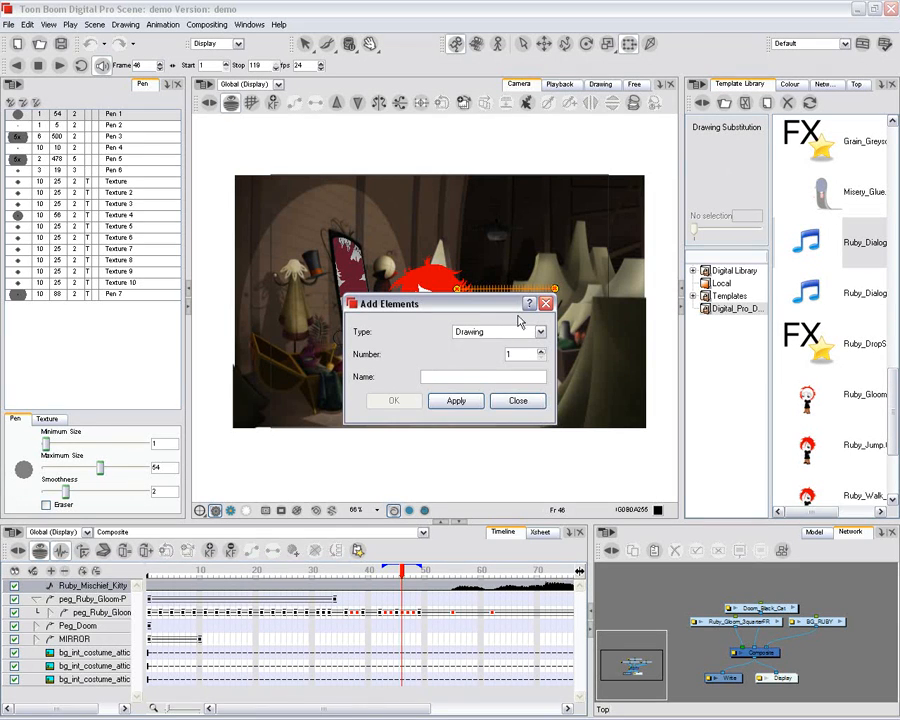
pyautogui.click(512, 332)
pyautogui.click(474, 376)
pyautogui.click(456, 400)
pyautogui.click(517, 401)
pyautogui.click(70, 693)
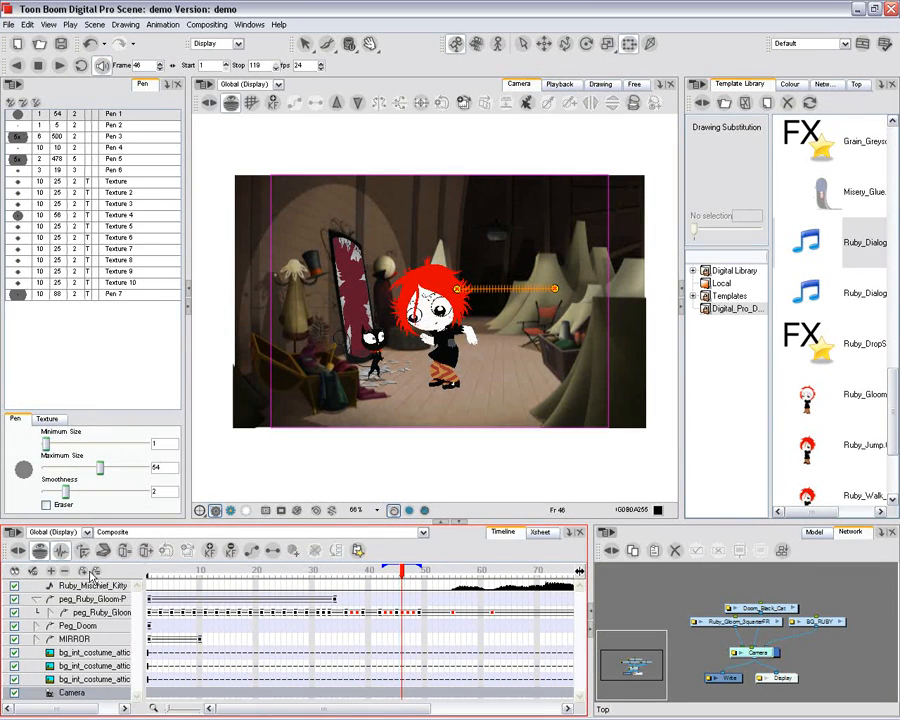
# Add a parent peg to the Camera layer, and try shifting the camera on frame 1 with the Translate tool.
pyautogui.click(91, 575)
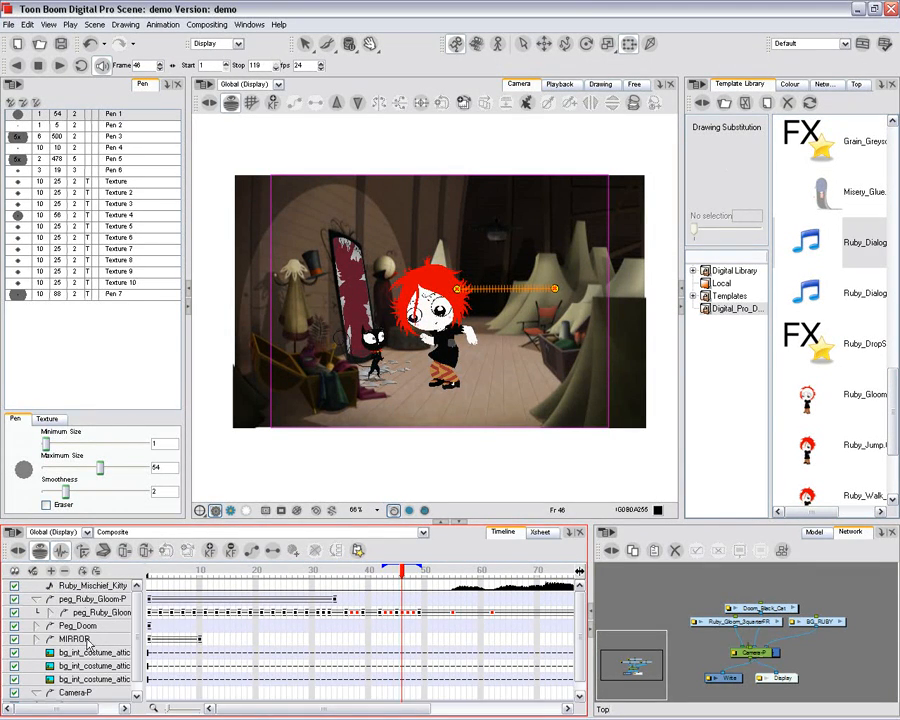
pyautogui.click(143, 576)
pyautogui.moveTo(393, 235); pyautogui.dragTo(439, 265)
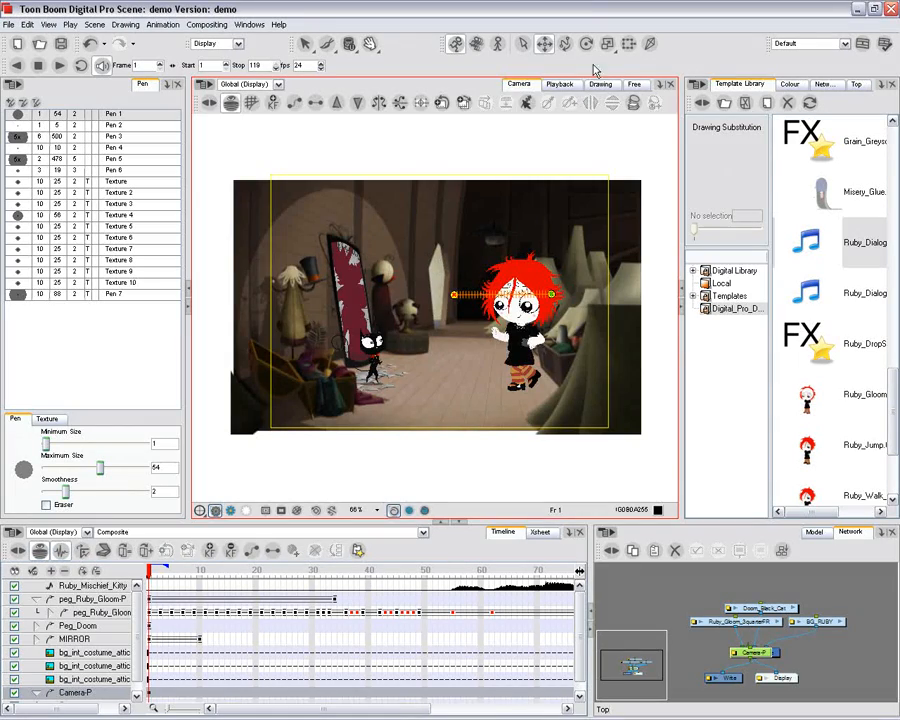
# Examine the camera cone and the depth of the scene's layers from an angle in the free 3D view.
pyautogui.click(633, 84)
pyautogui.moveTo(490, 295); pyautogui.dragTo(507, 190)
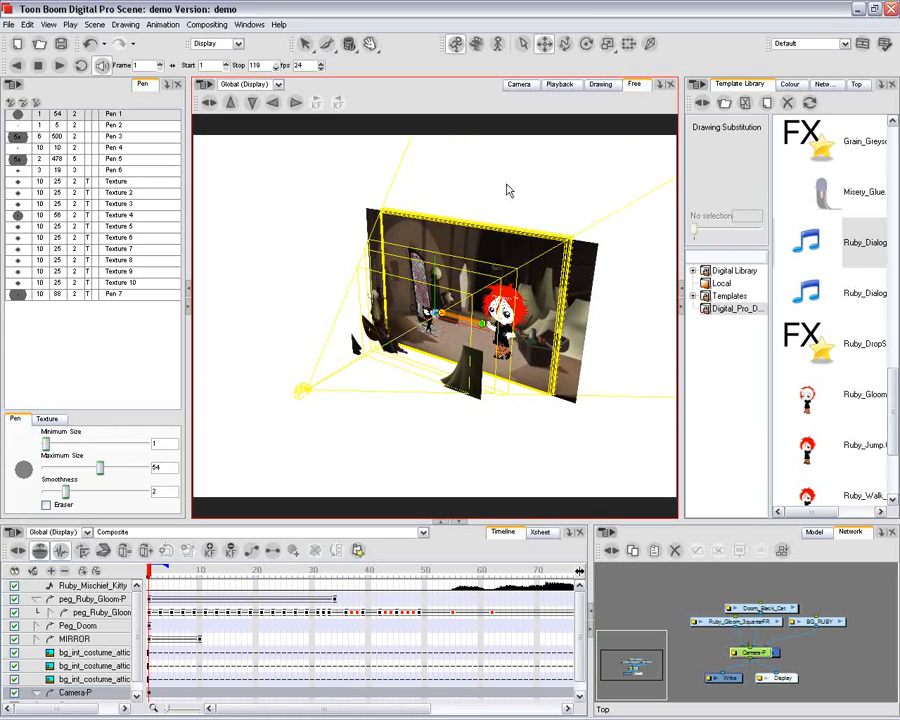
pyautogui.click(520, 86)
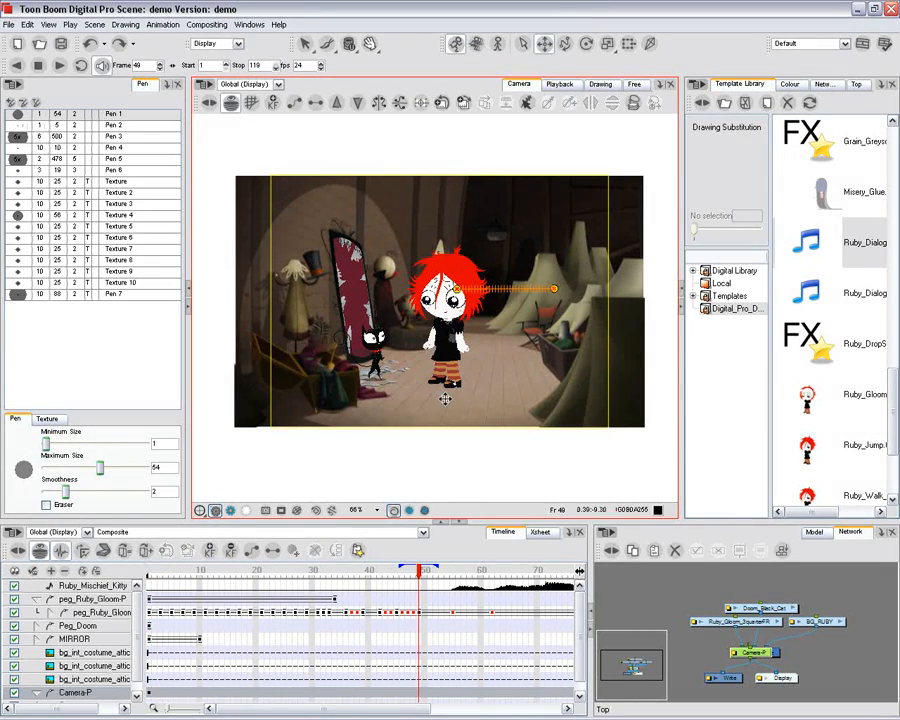
# On frame 49, push the camera in toward Ruby and the cat, interpolate the move from frame 1, and play it.
pyautogui.moveTo(445, 399); pyautogui.dragTo(415, 331)
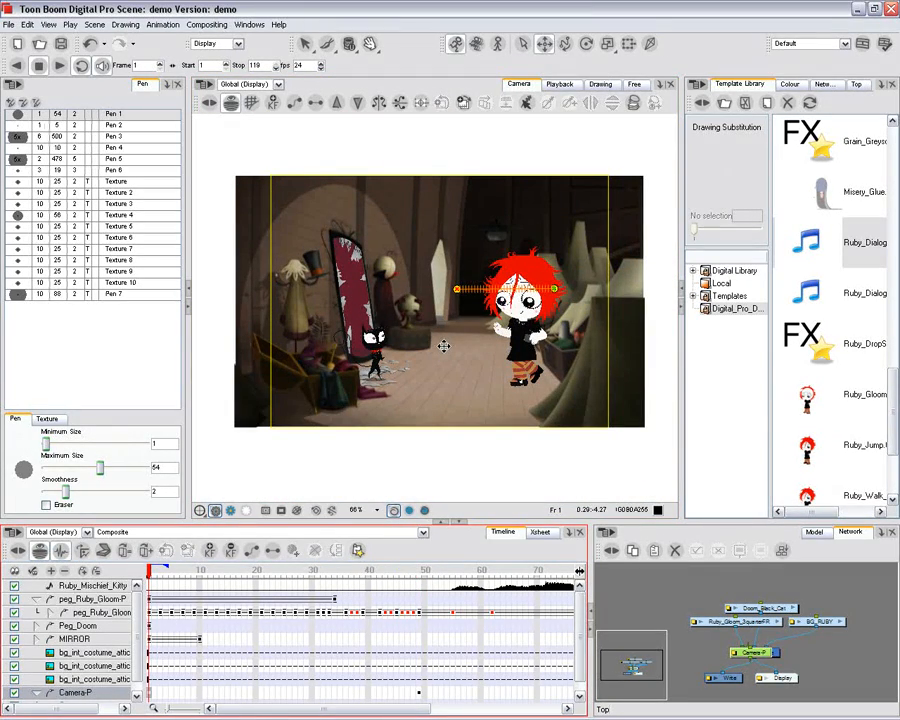
pyautogui.press('F6')
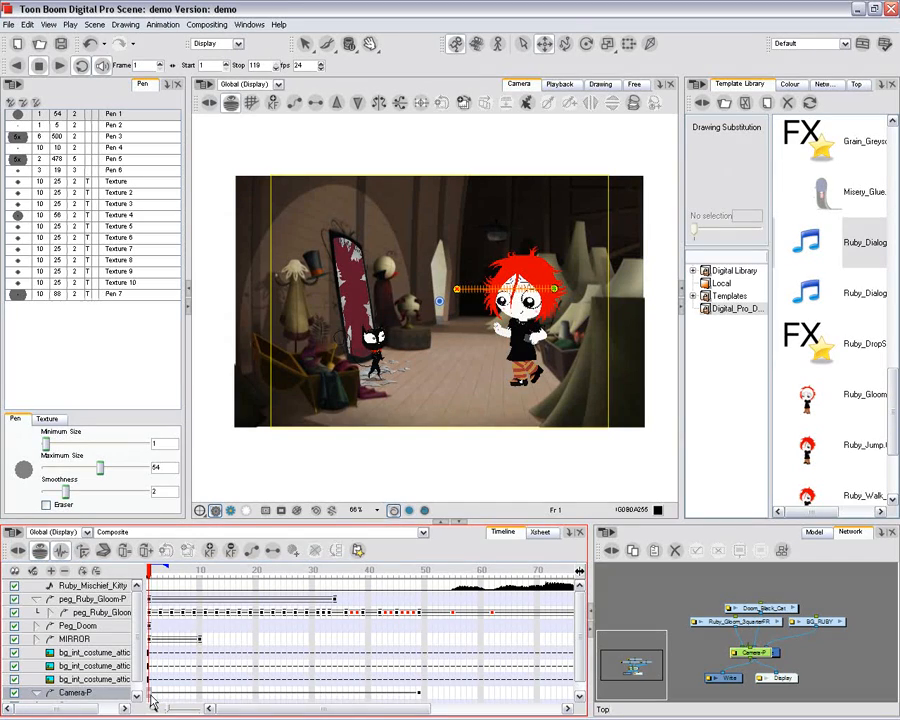
pyautogui.click(60, 66)
pyautogui.click(38, 66)
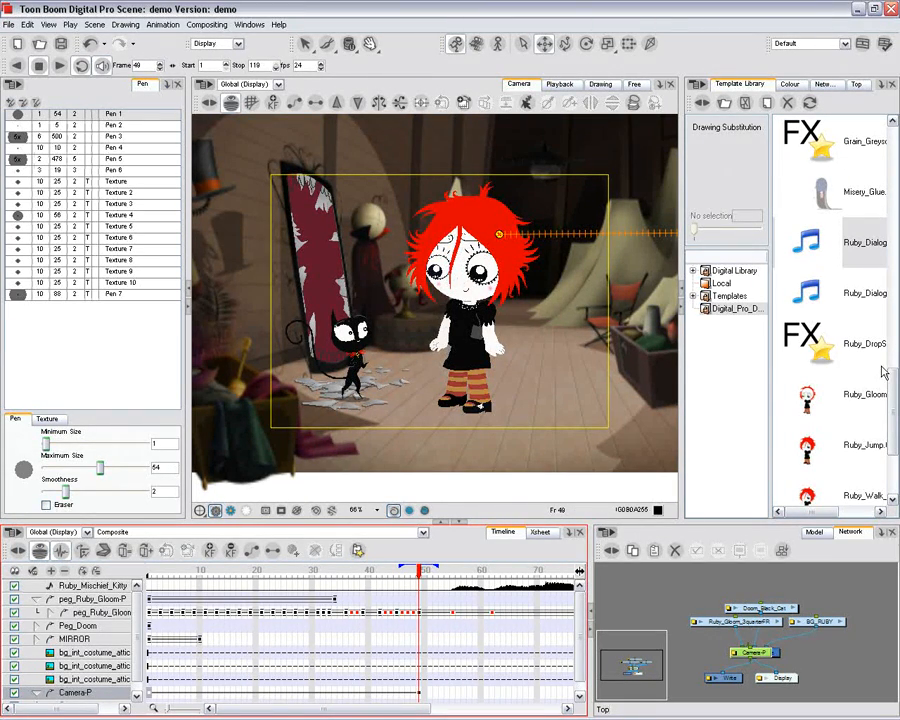
# Insert Ruby's drop shadow FX template from the library into the network, connected between the Ruby character module and the camera.
pyautogui.scroll(3, 868, 385)
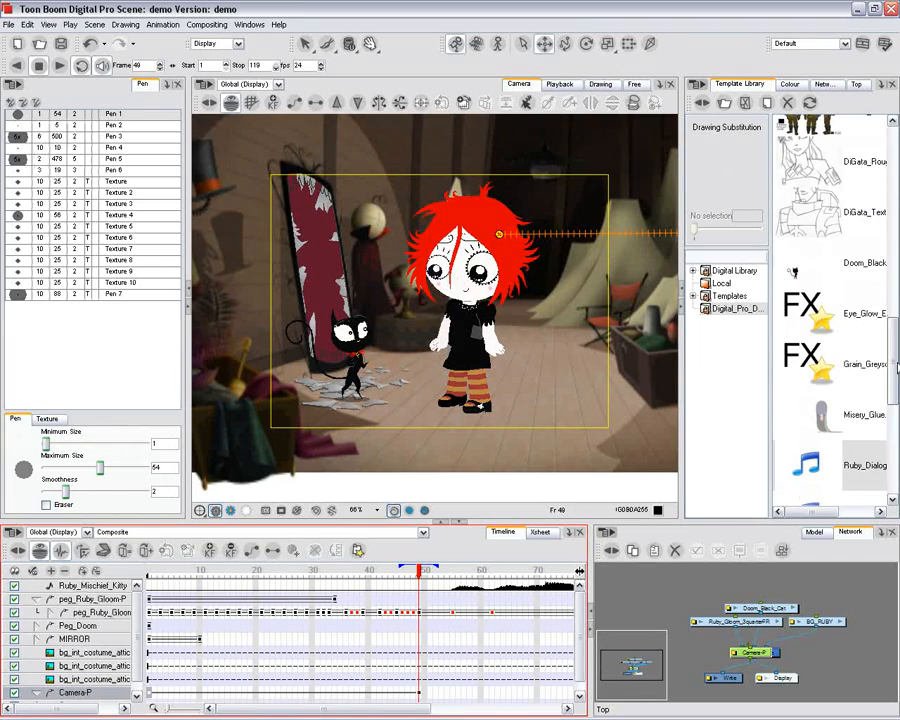
pyautogui.scroll(-4, 884, 377)
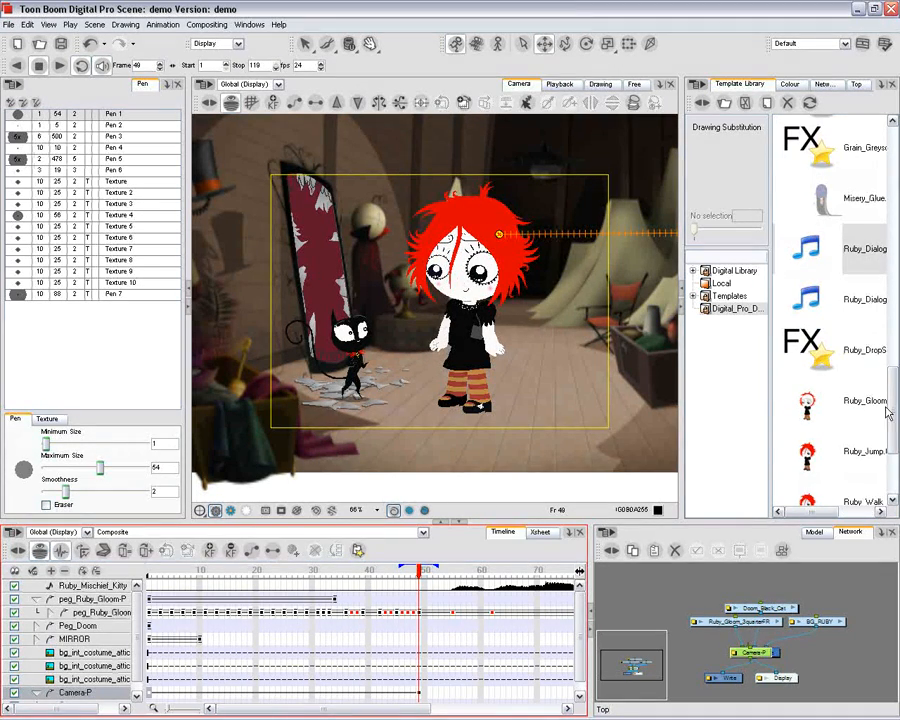
pyautogui.moveTo(870, 358); pyautogui.dragTo(708, 636)
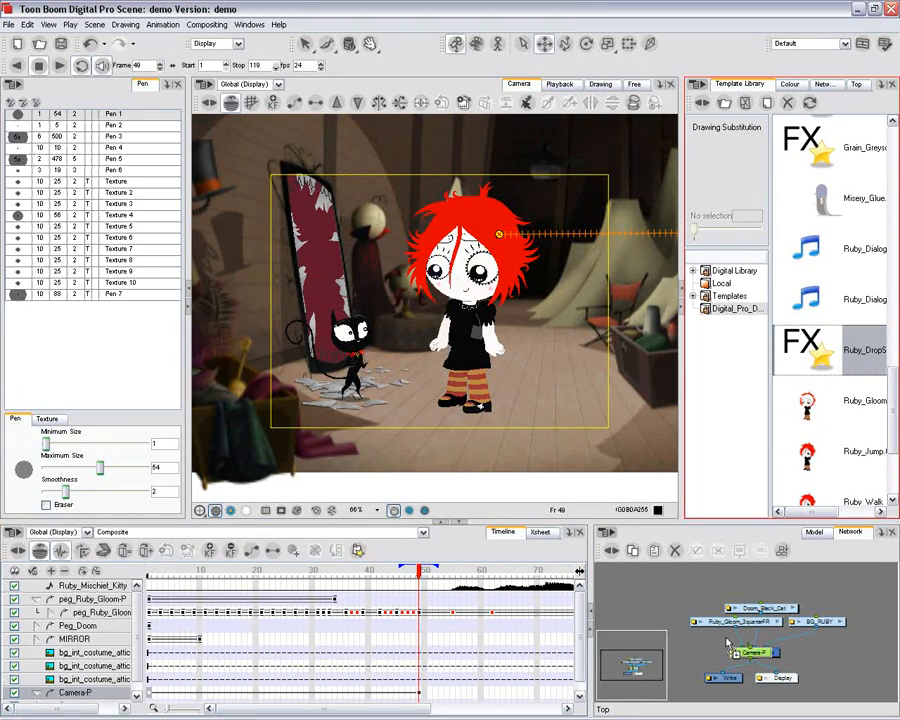
pyautogui.moveTo(840, 655); pyautogui.dragTo(798, 650)
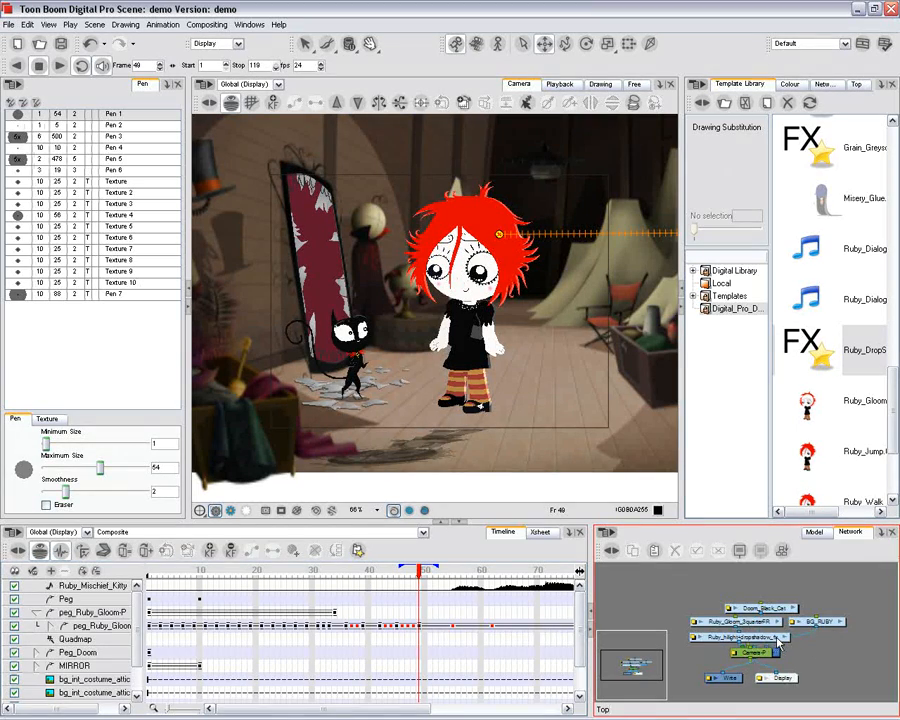
# Inside the Ruby_hilight+dropshadow_fx group, pull the Quadmap corner upward to fit the shadow to Ruby's feet, and render a preview.
pyautogui.click(785, 638)
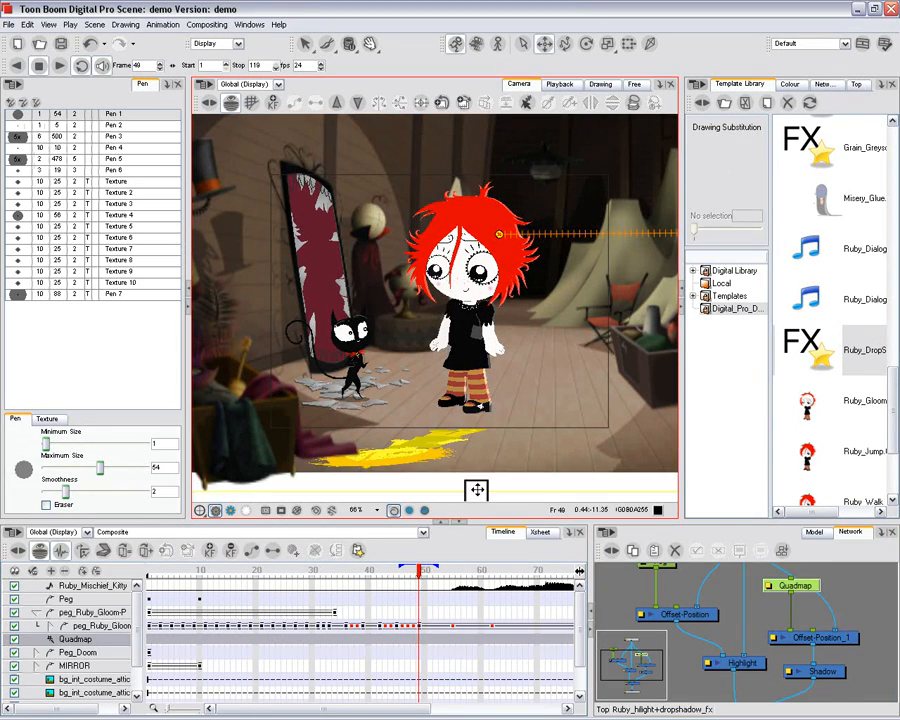
pyautogui.moveTo(476, 490); pyautogui.dragTo(478, 384)
pyautogui.click(523, 44)
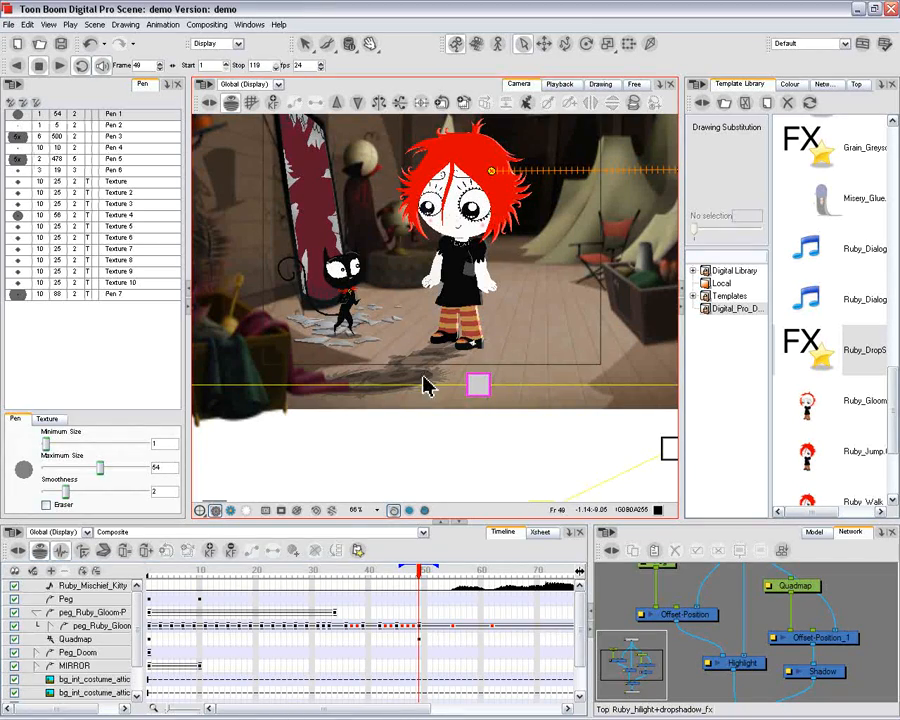
pyautogui.click(231, 511)
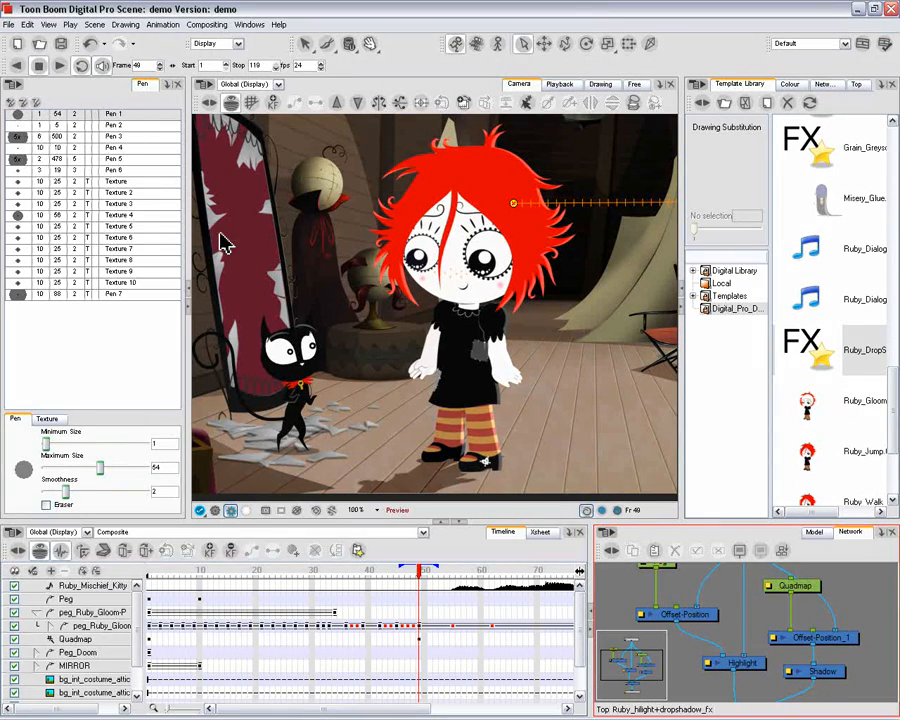
# Open the Glue_Grossology scene and compare its arm animation in playback with the No_Glue and Glue_Effect displays.
pyautogui.click(9, 25)
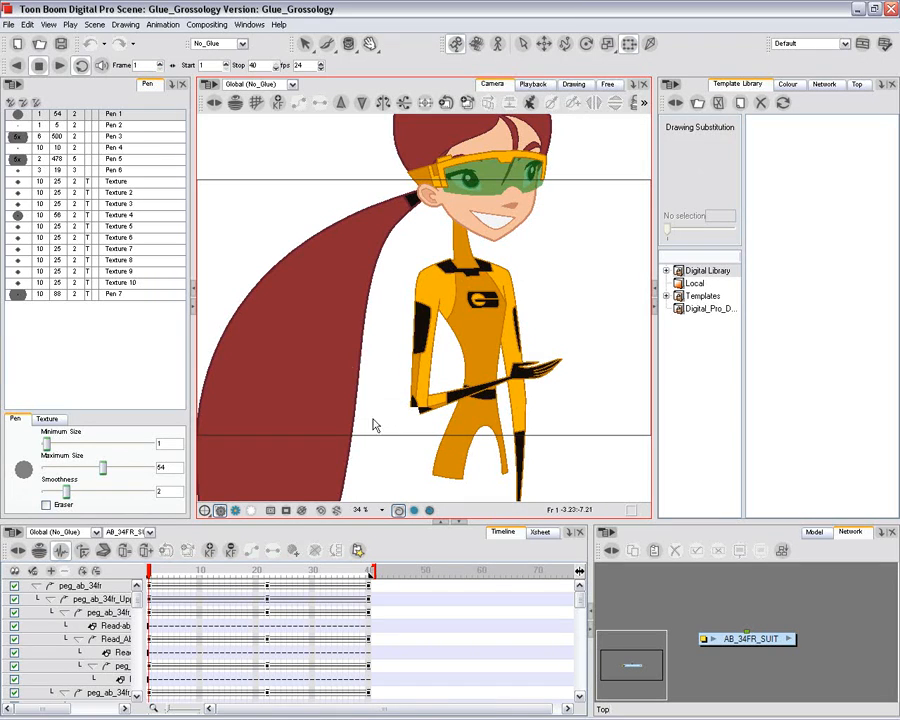
pyautogui.click(58, 65)
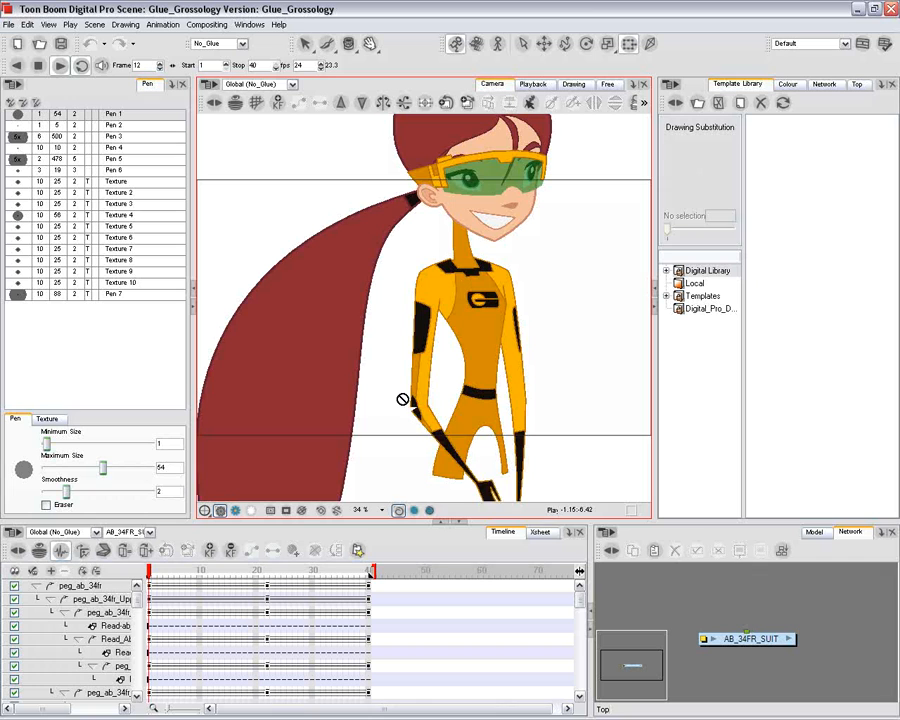
pyautogui.click(225, 43)
pyautogui.click(255, 68)
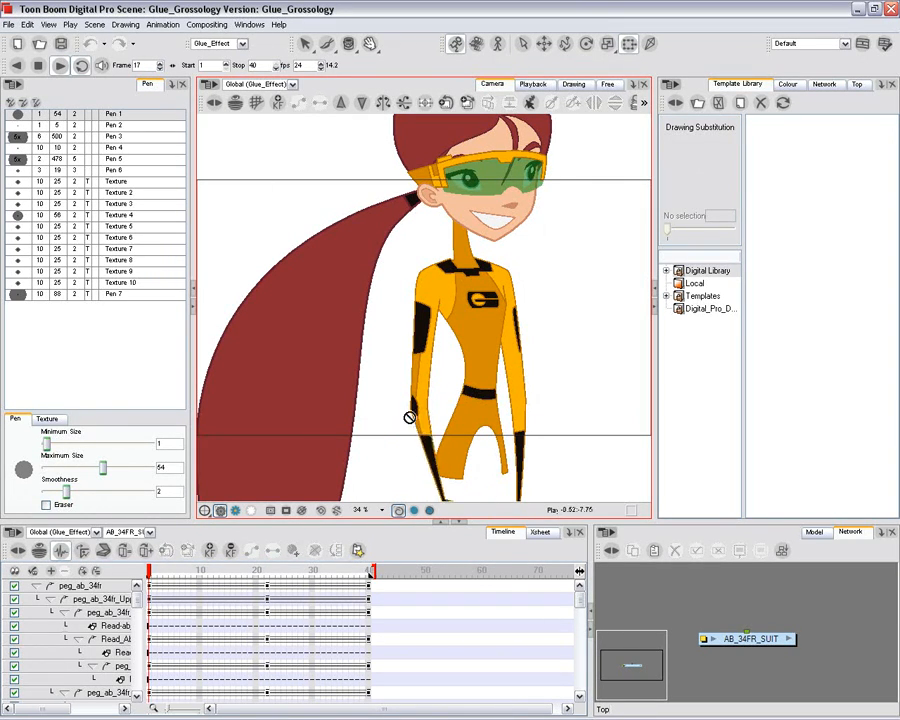
pyautogui.click(38, 66)
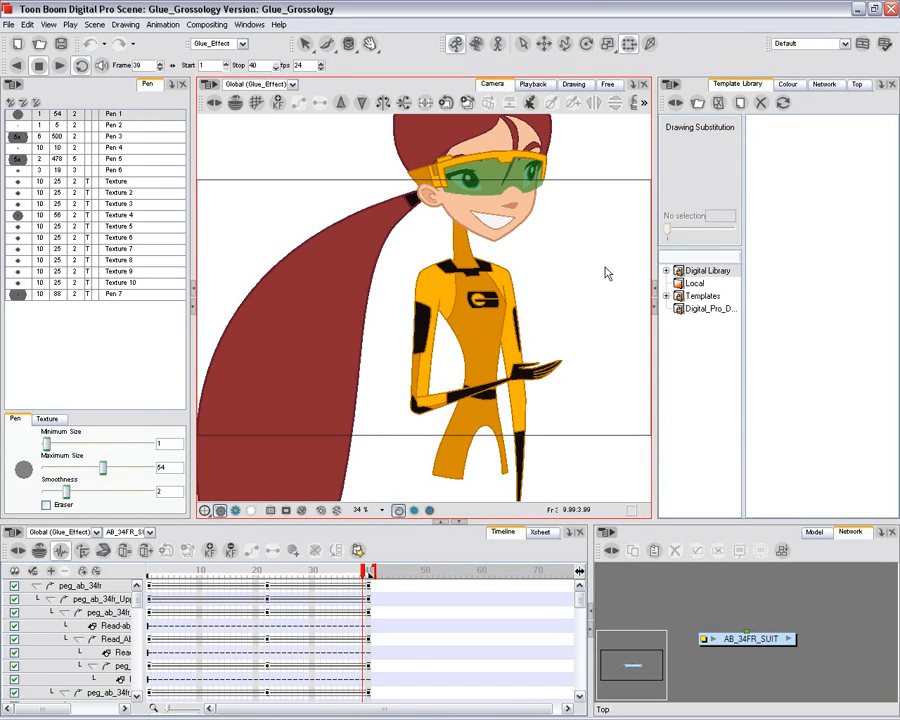
# On frame 30, rotate the character's forearm upward to bend the glued arm at the elbow.
pyautogui.moveTo(262, 577); pyautogui.dragTo(313, 577)
pyautogui.click(440, 437)
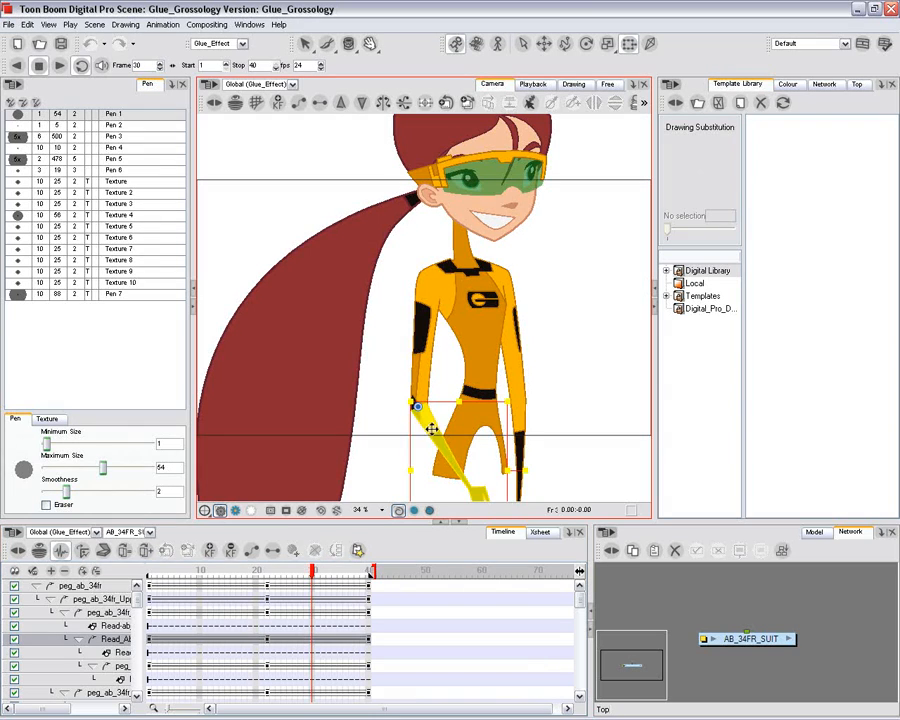
pyautogui.moveTo(373, 381); pyautogui.dragTo(348, 303)
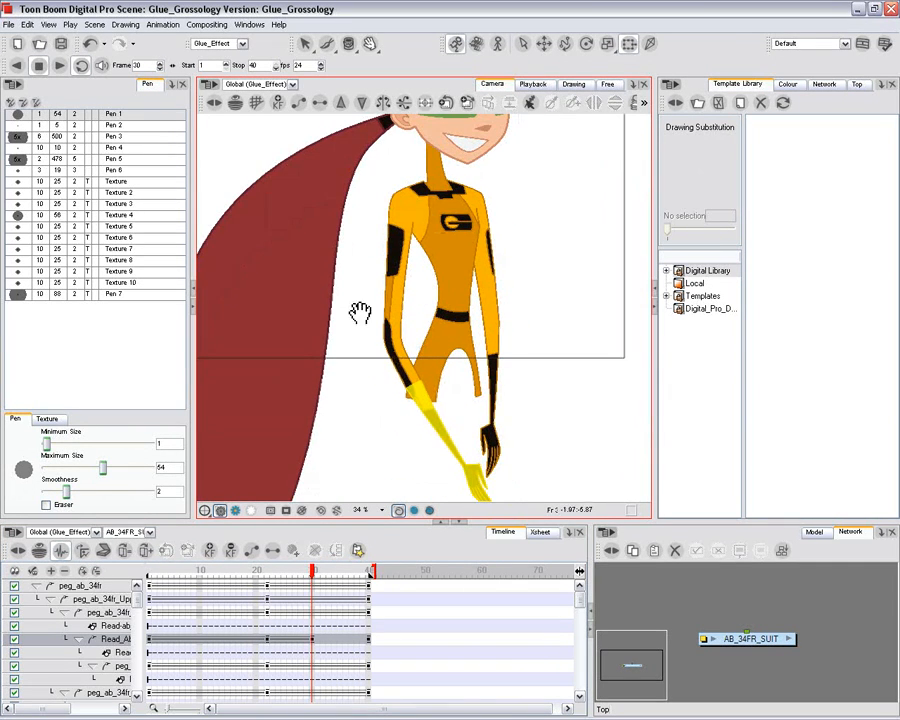
pyautogui.moveTo(515, 452); pyautogui.dragTo(538, 356)
pyautogui.press('Delete')
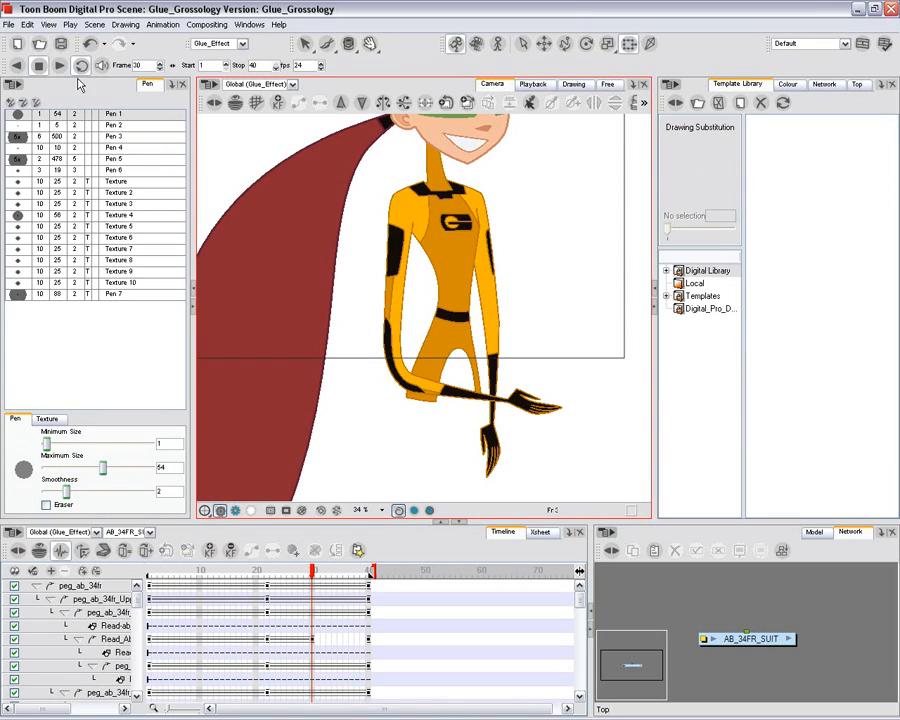
# Open the Morphing scene and check the girl's head turn on frames 20 and 38 and in playback.
pyautogui.click(9, 25)
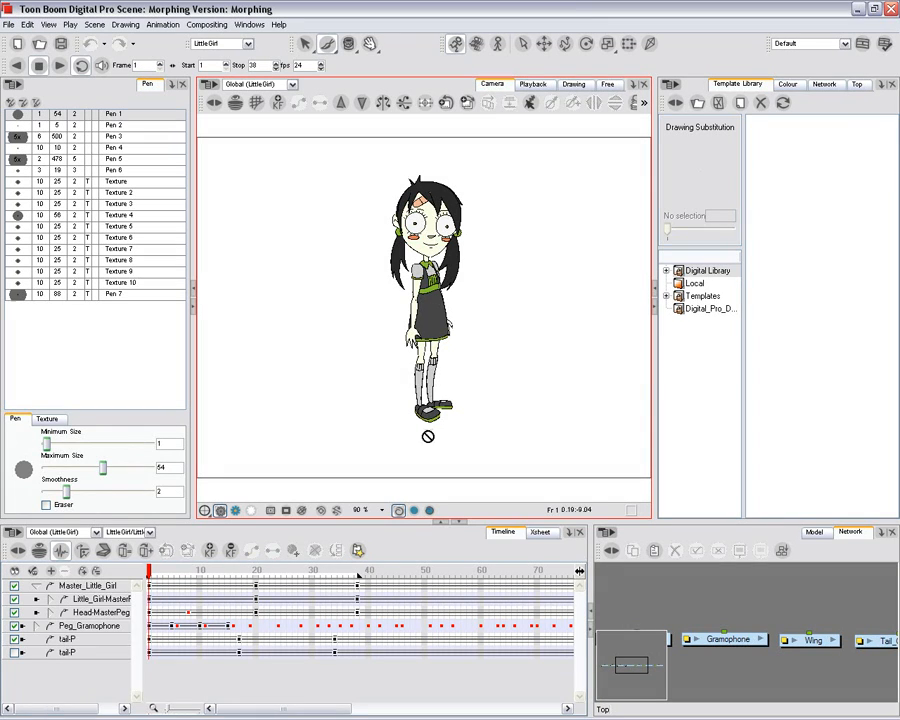
pyautogui.click(257, 576)
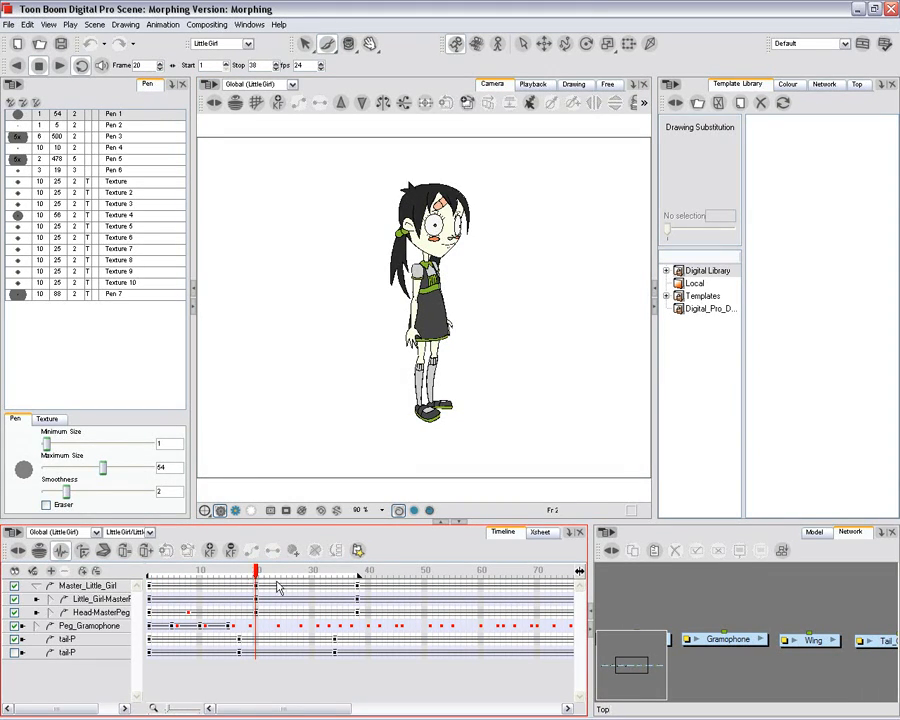
pyautogui.click(357, 571)
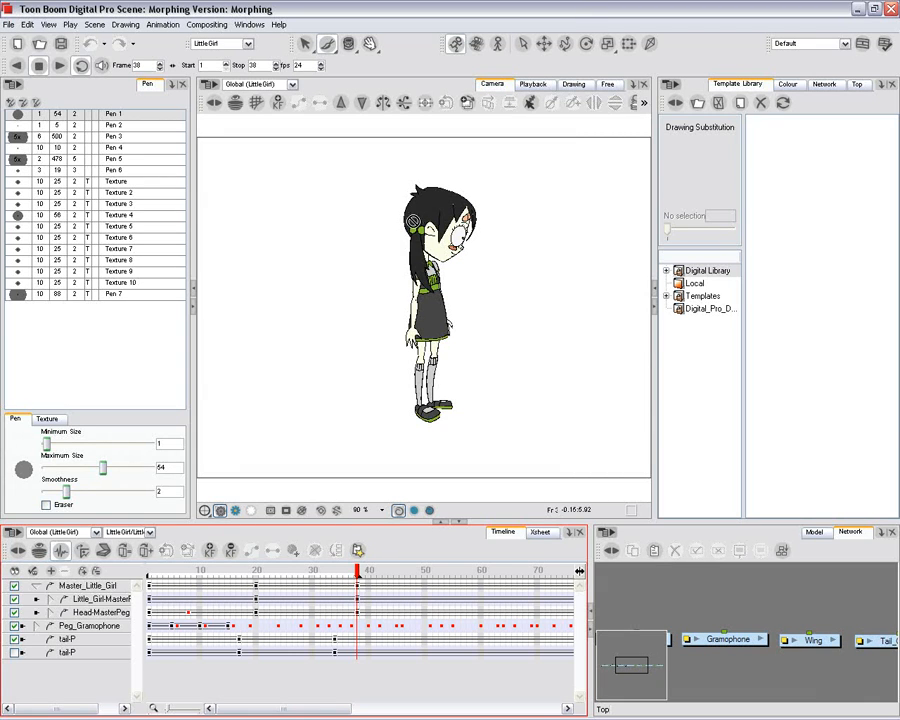
pyautogui.click(60, 66)
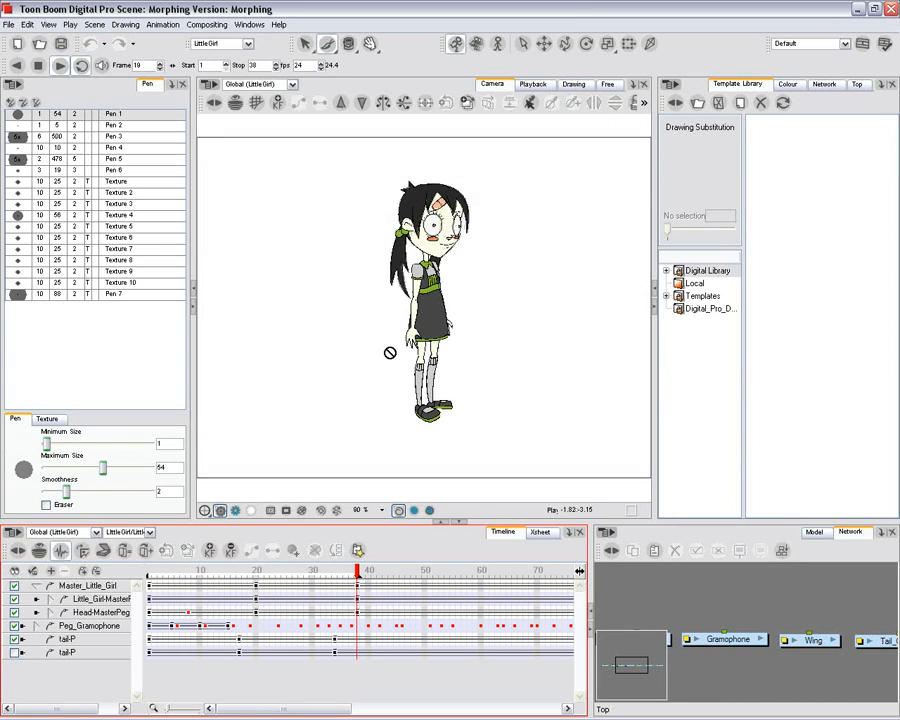
pyautogui.click(38, 66)
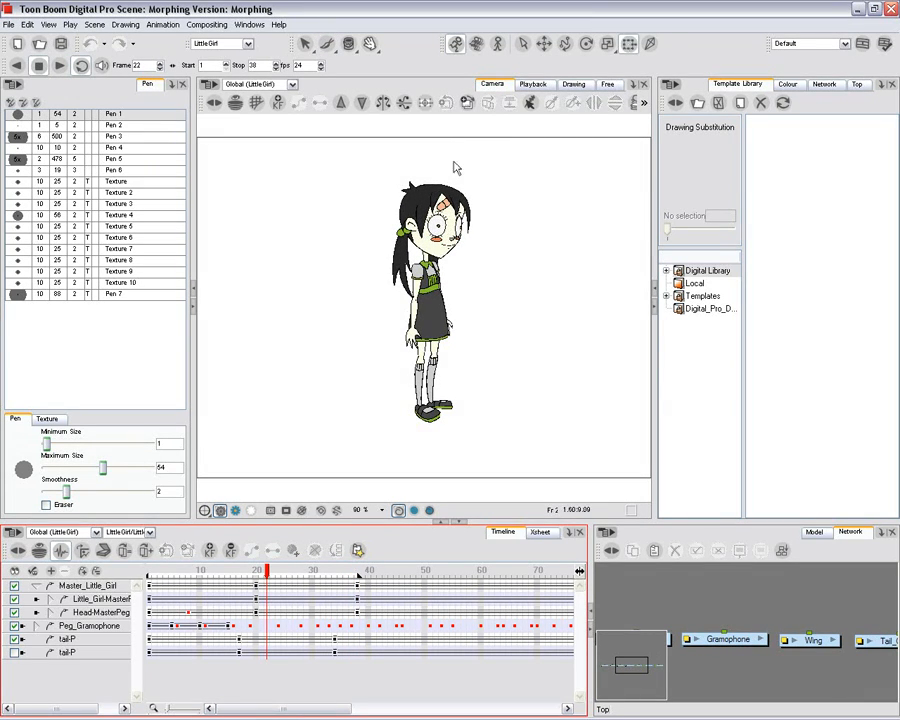
# On frame 38, tilt the girl's head back, rotate both ponytails to hang down behind it, and play the animation.
pyautogui.click(358, 571)
pyautogui.click(441, 257)
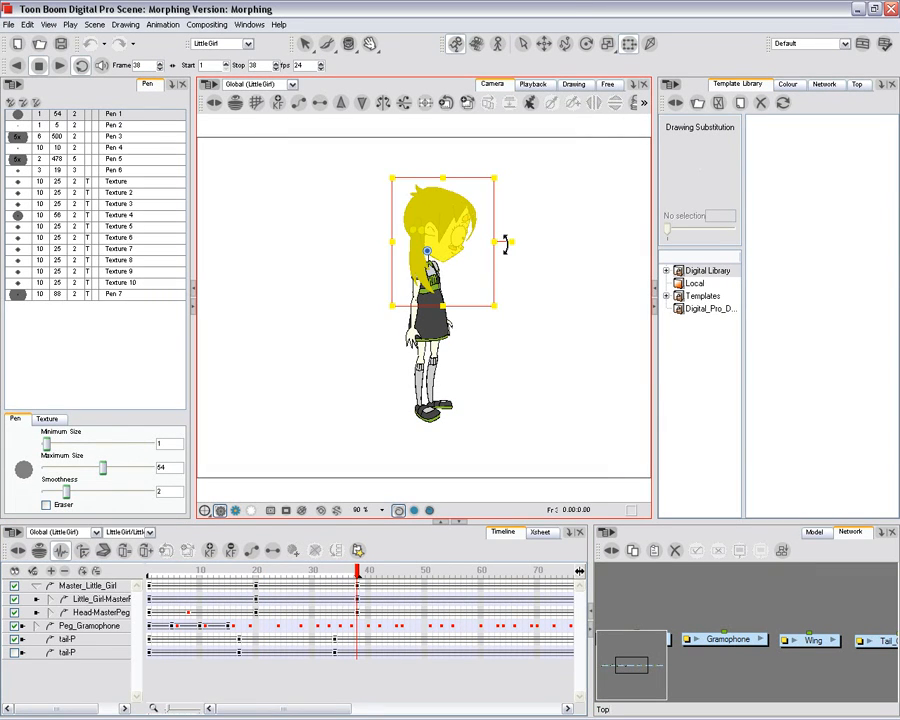
pyautogui.click(458, 283)
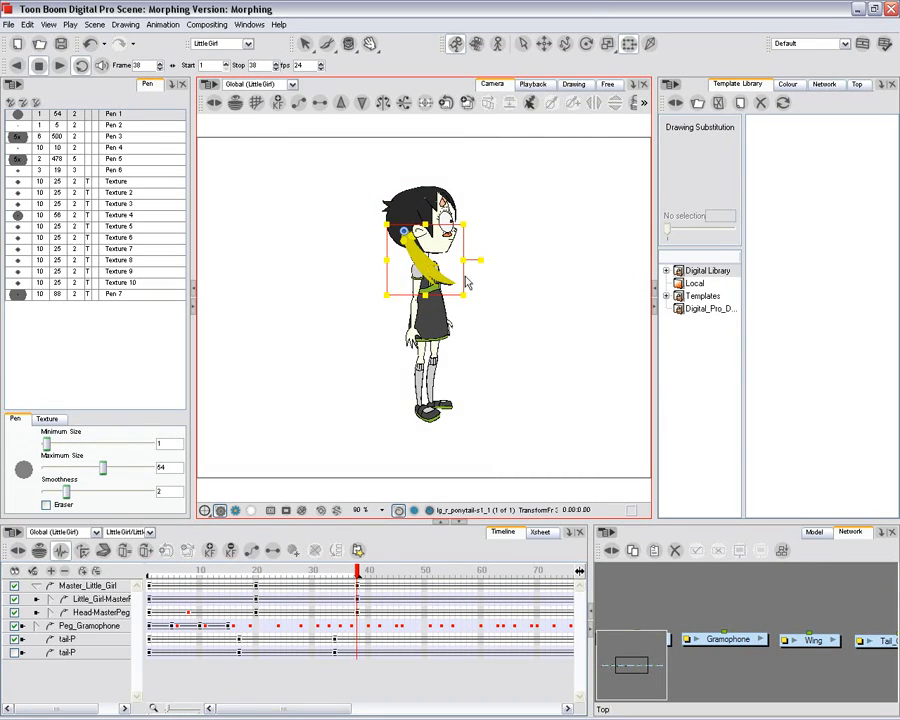
pyautogui.moveTo(477, 261); pyautogui.dragTo(448, 299)
pyautogui.click(432, 282)
pyautogui.click(416, 255)
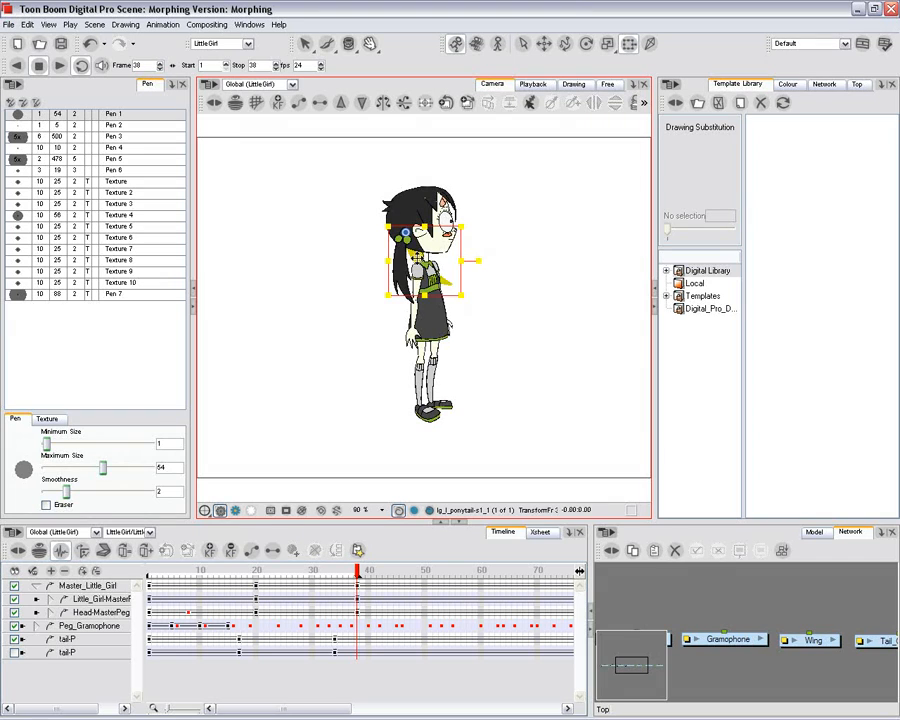
pyautogui.moveTo(477, 261); pyautogui.dragTo(452, 298)
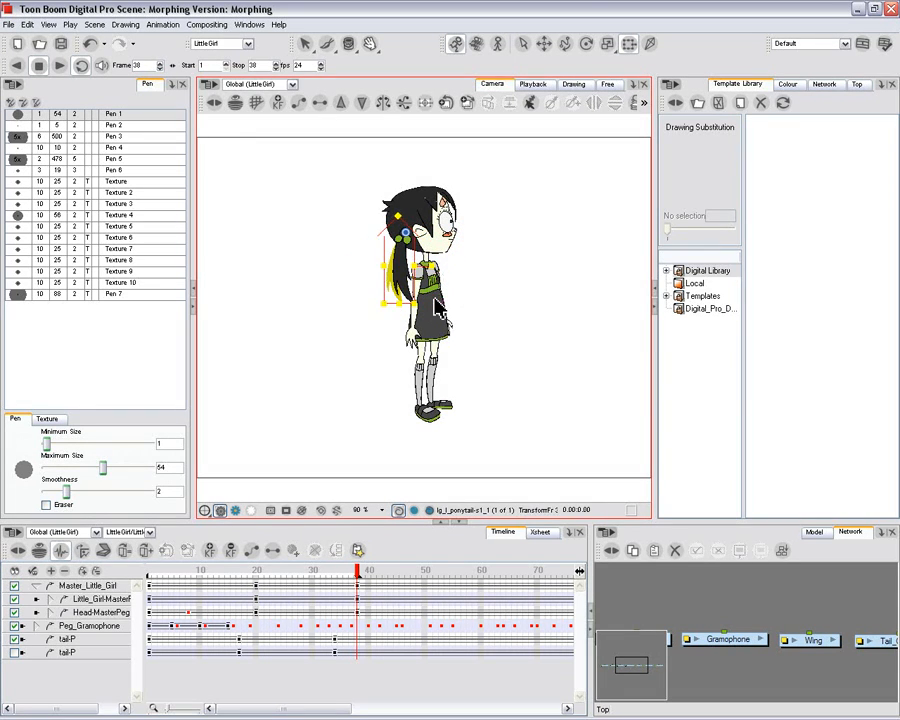
pyautogui.click(495, 289)
pyautogui.click(60, 65)
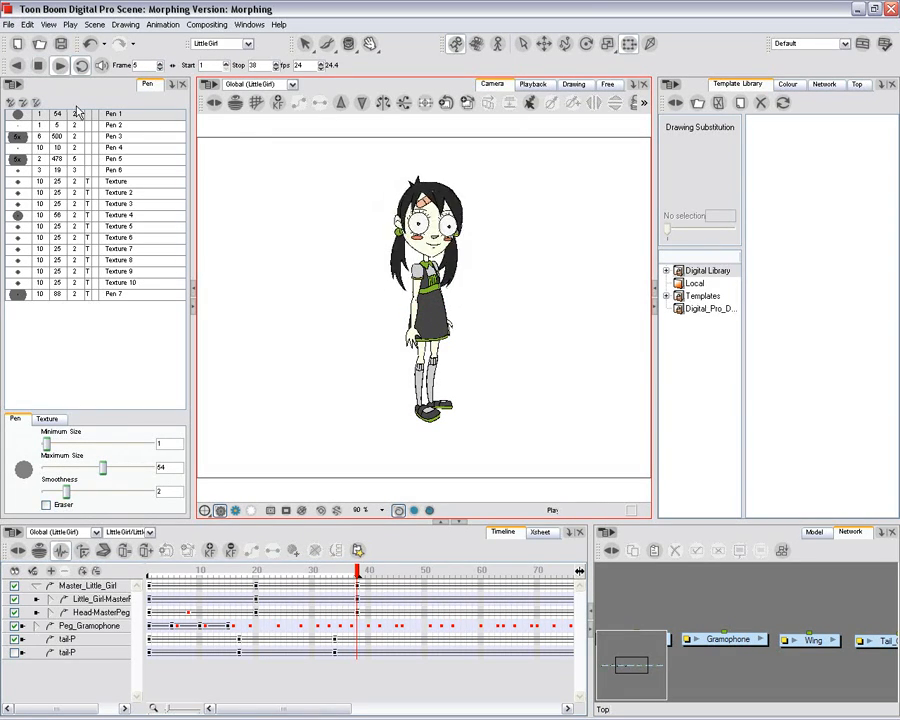